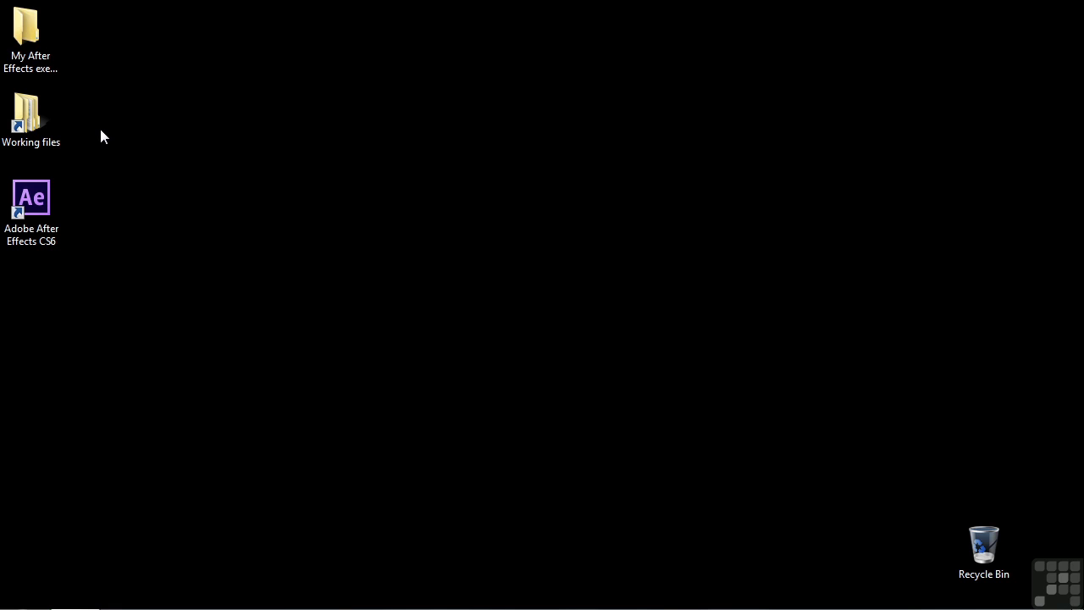
# Step: Open the project 1603-corner-pins.aep from the After Effects projects folder inside Working files
pyautogui.doubleClick(40, 120)
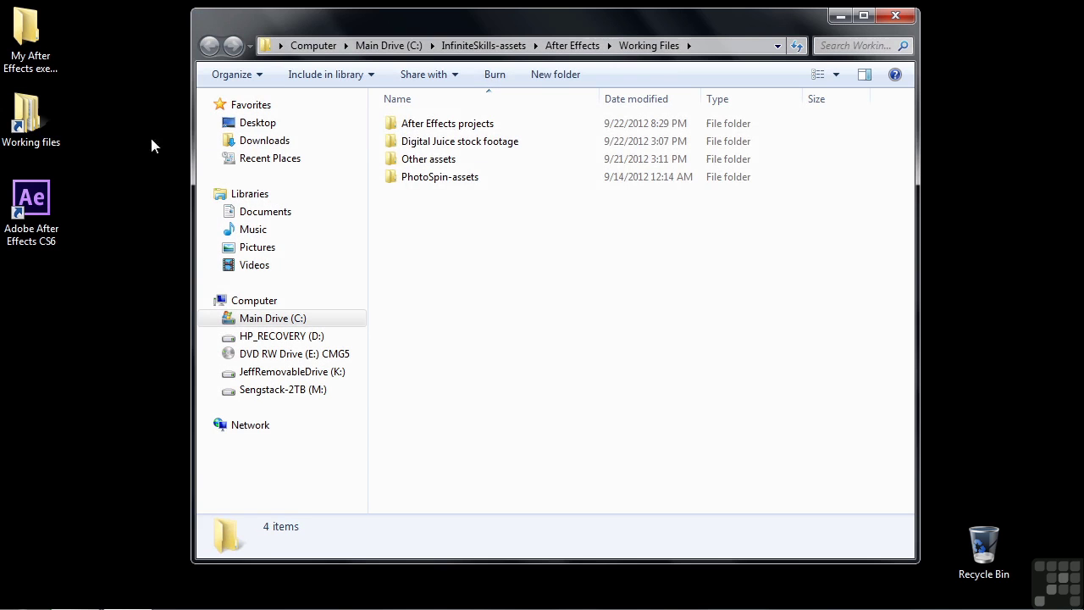
pyautogui.doubleClick(405, 127)
pyautogui.scroll(-9, 405, 127)
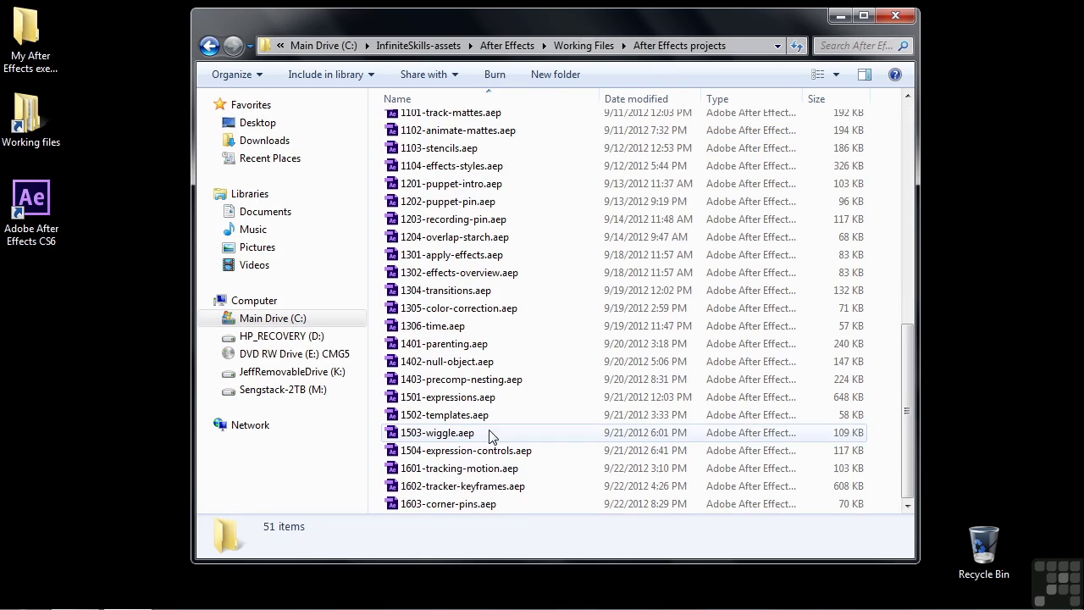
pyautogui.doubleClick(416, 505)
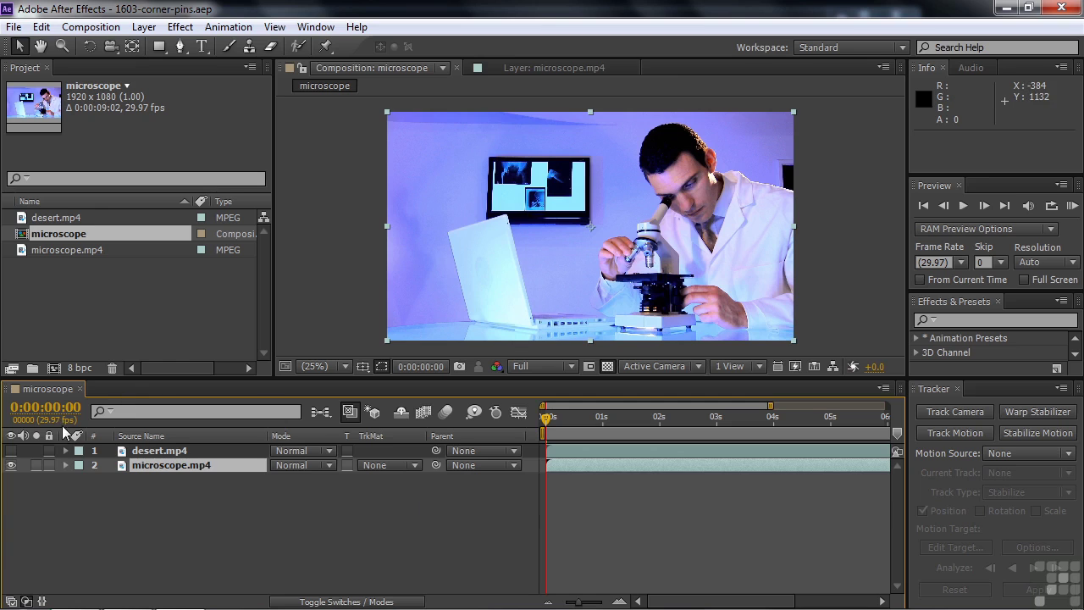
# Step: Show and hide the desert.mp4 layer to compare it with the microscope footage beneath
pyautogui.click(11, 451)
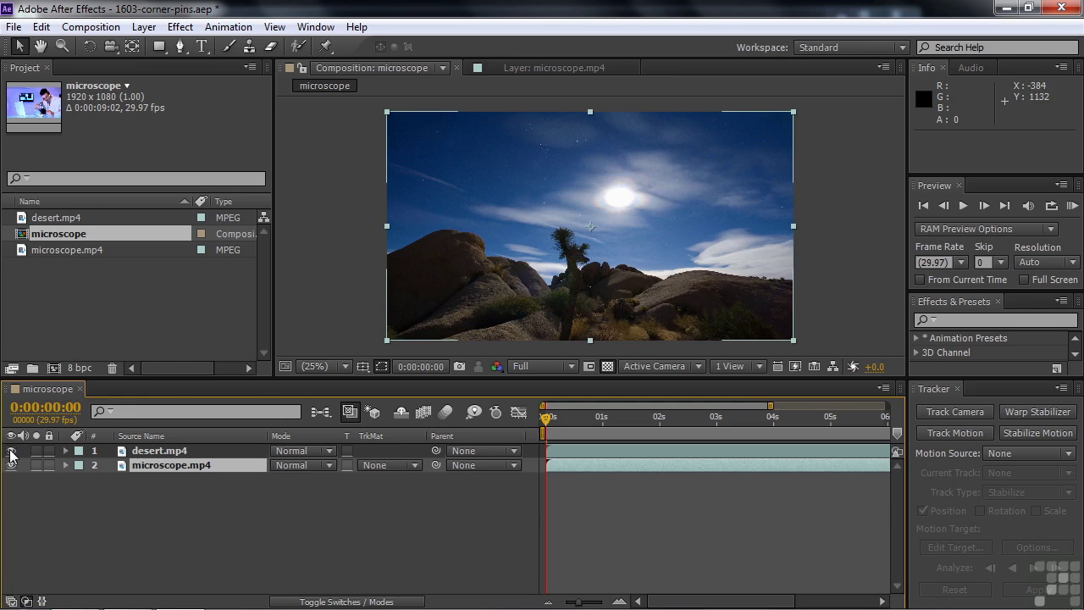
pyautogui.click(11, 451)
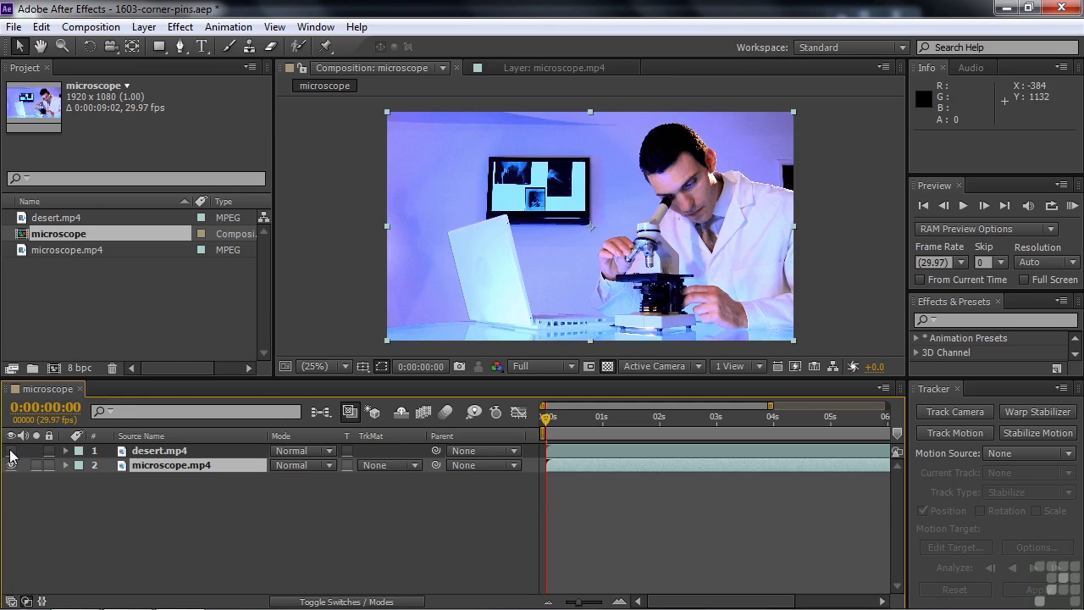
pyautogui.click(11, 450)
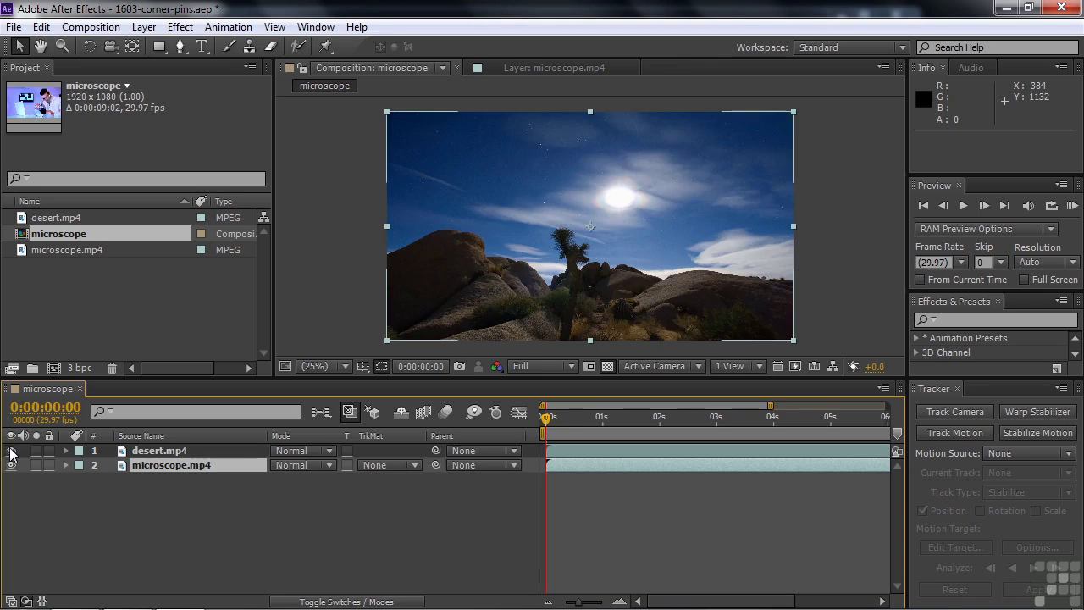
pyautogui.click(11, 450)
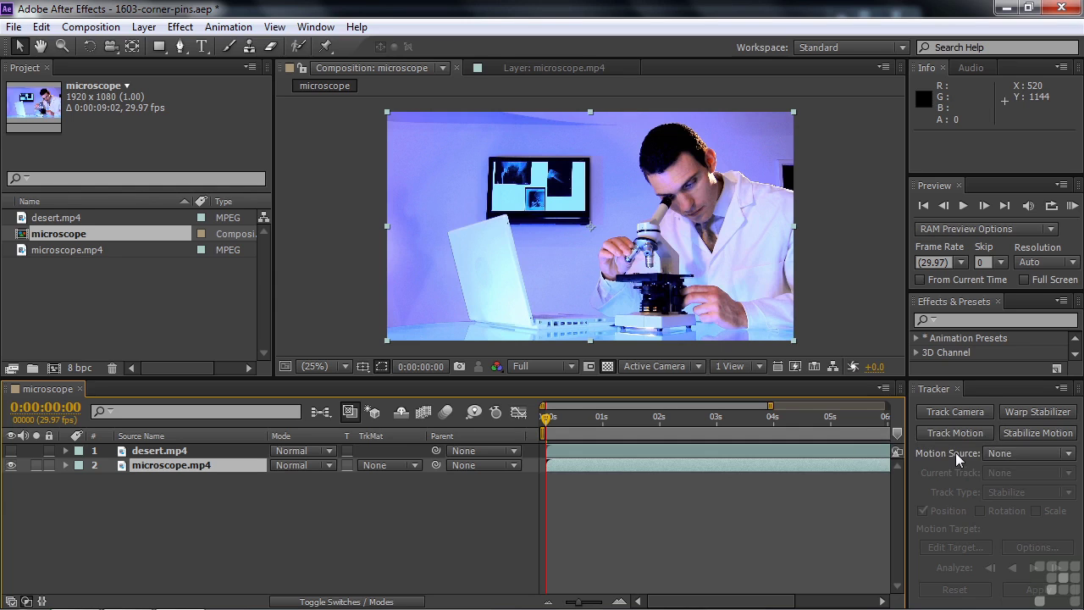
# Step: Set microscope.mp4 as the motion source and start Track Motion on it with the Perspective corner pin track type
pyautogui.click(1070, 455)
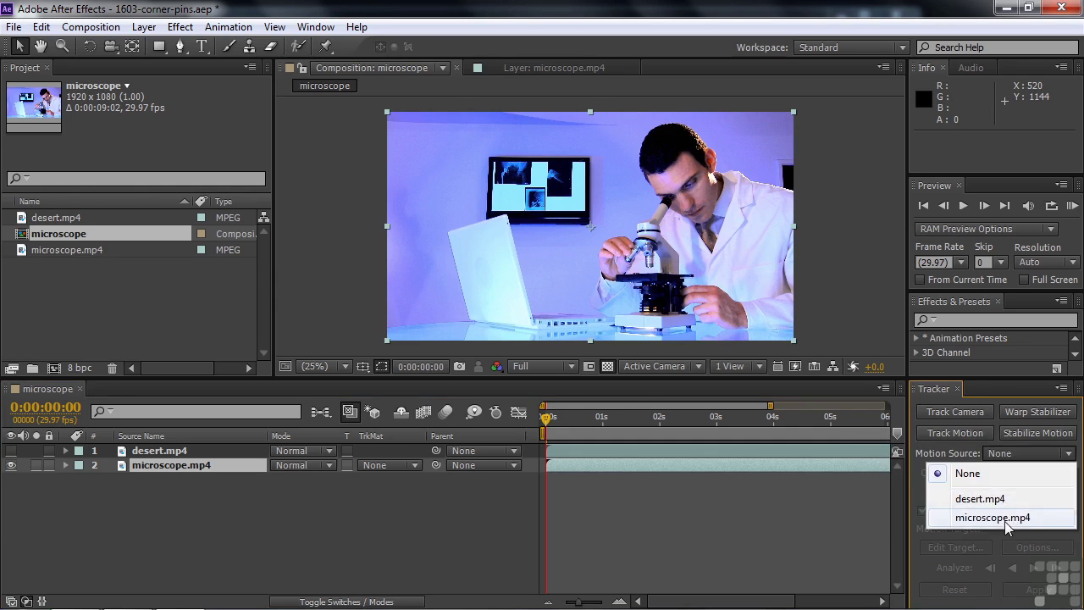
pyautogui.click(1004, 517)
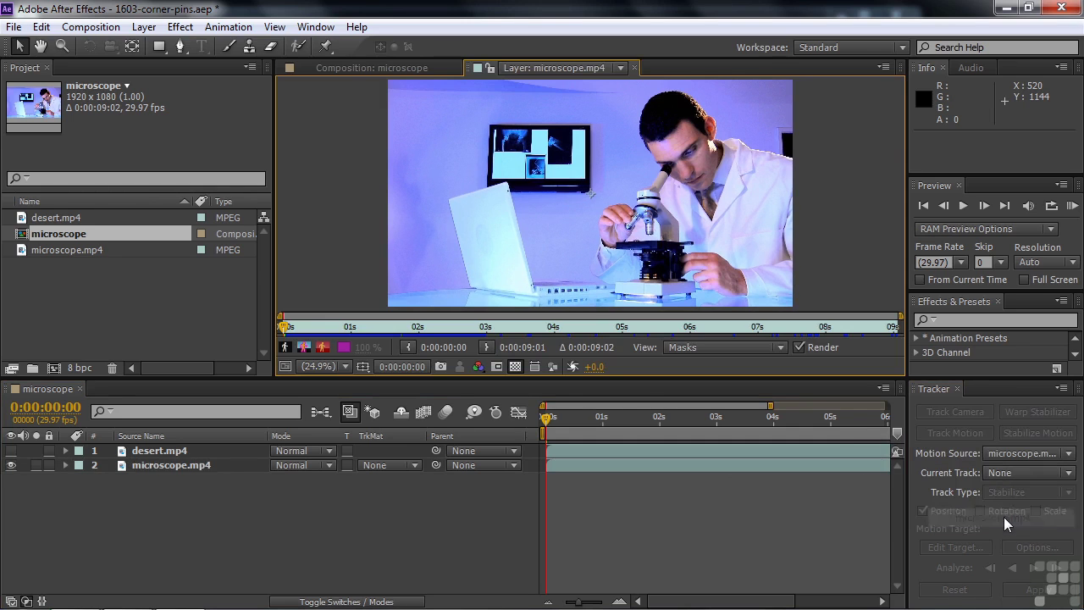
pyautogui.click(145, 467)
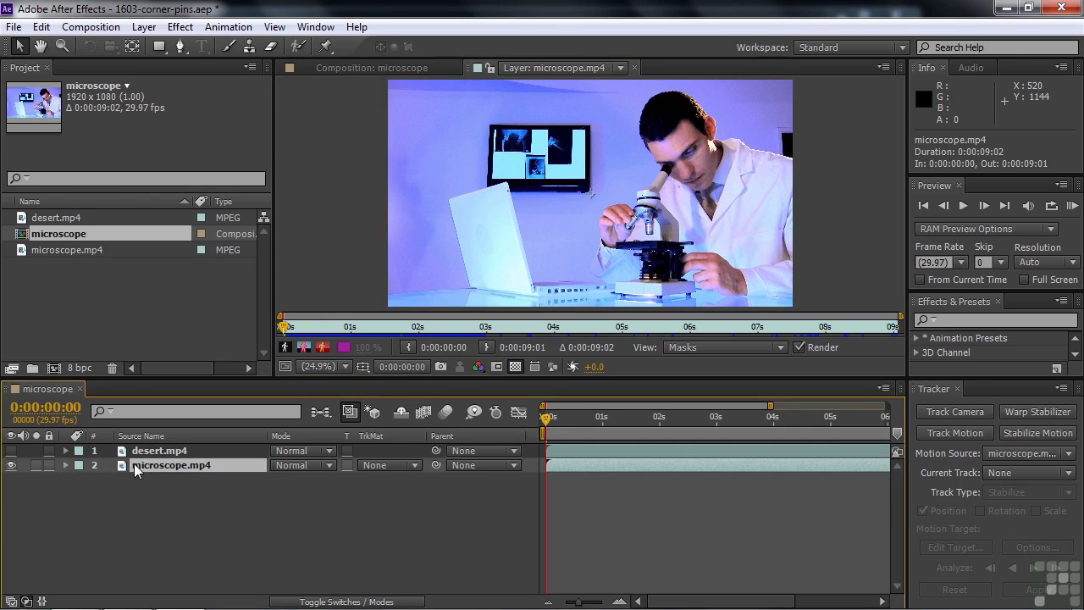
pyautogui.click(954, 433)
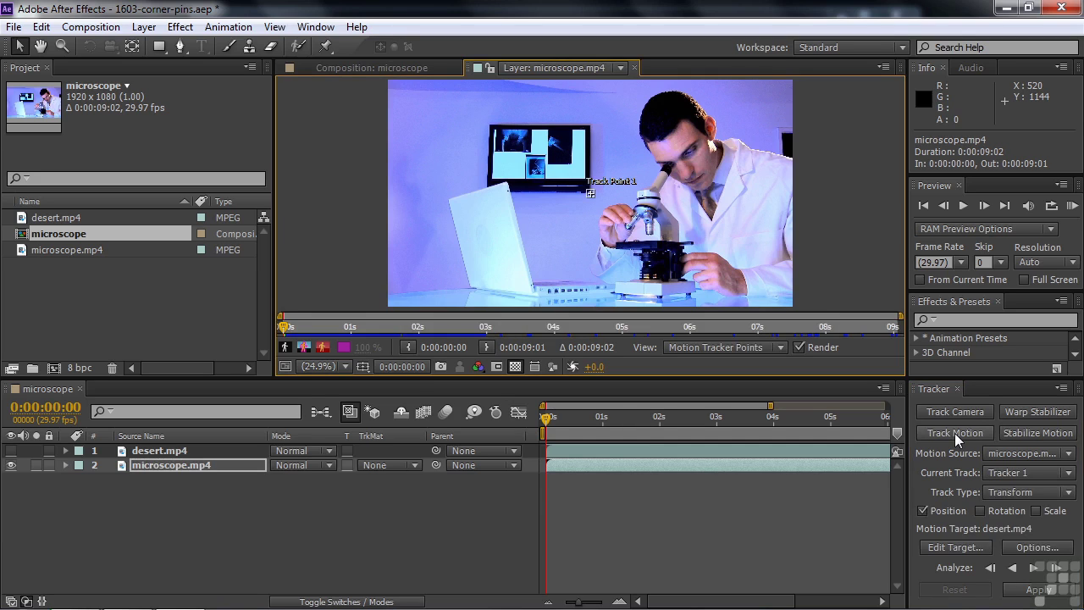
pyautogui.click(1070, 493)
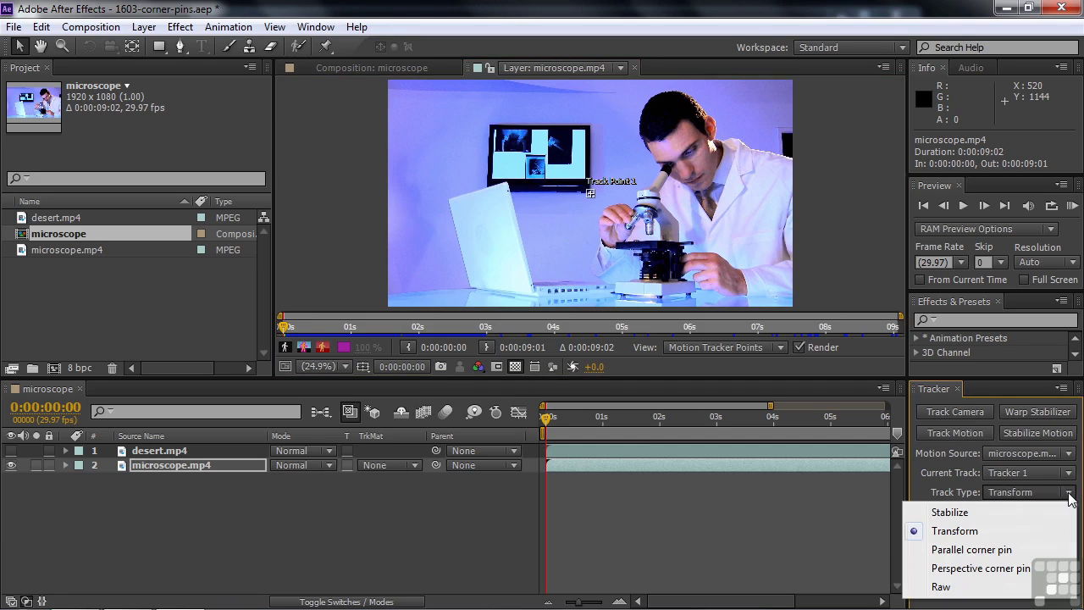
pyautogui.click(982, 568)
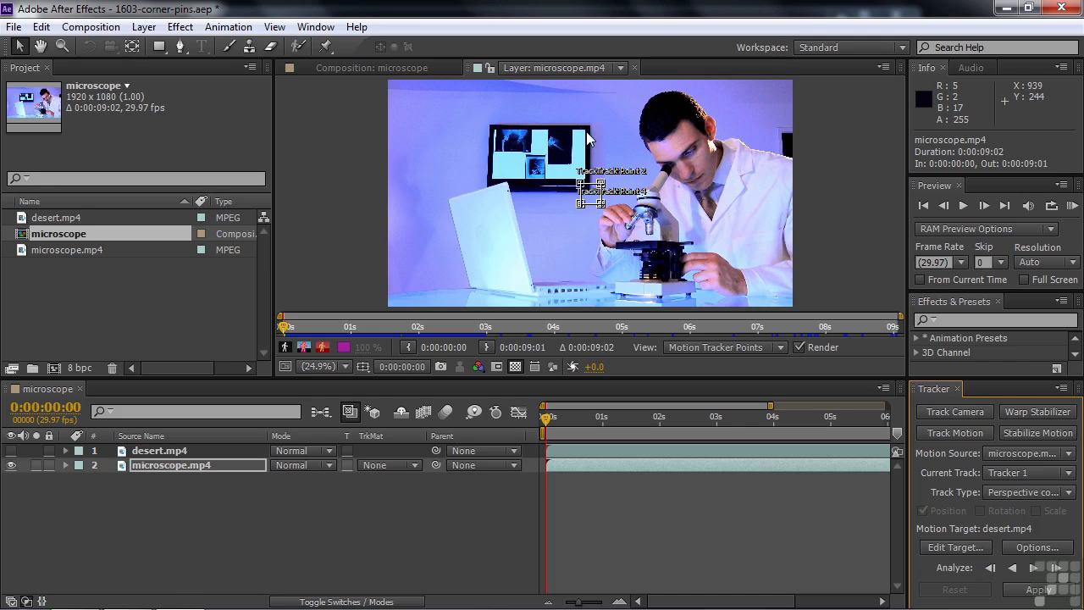
# Step: Place Track Point 1 on the upper-left corner of the wall monitor's screen and Track Point 2 on its upper-right corner
pyautogui.scroll(2, 587, 138)
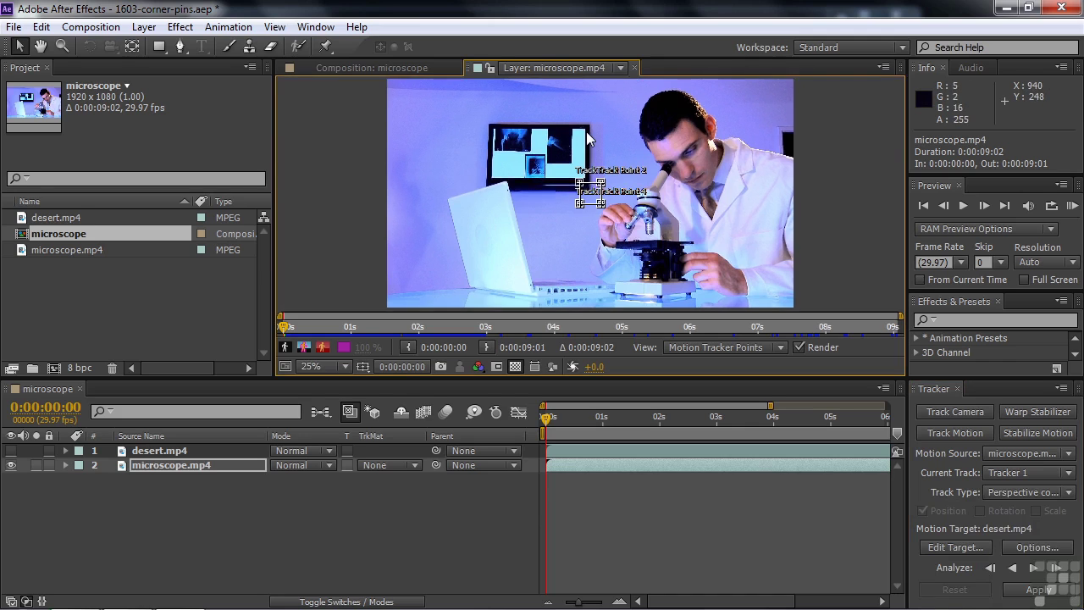
pyautogui.scroll(1, 589, 138)
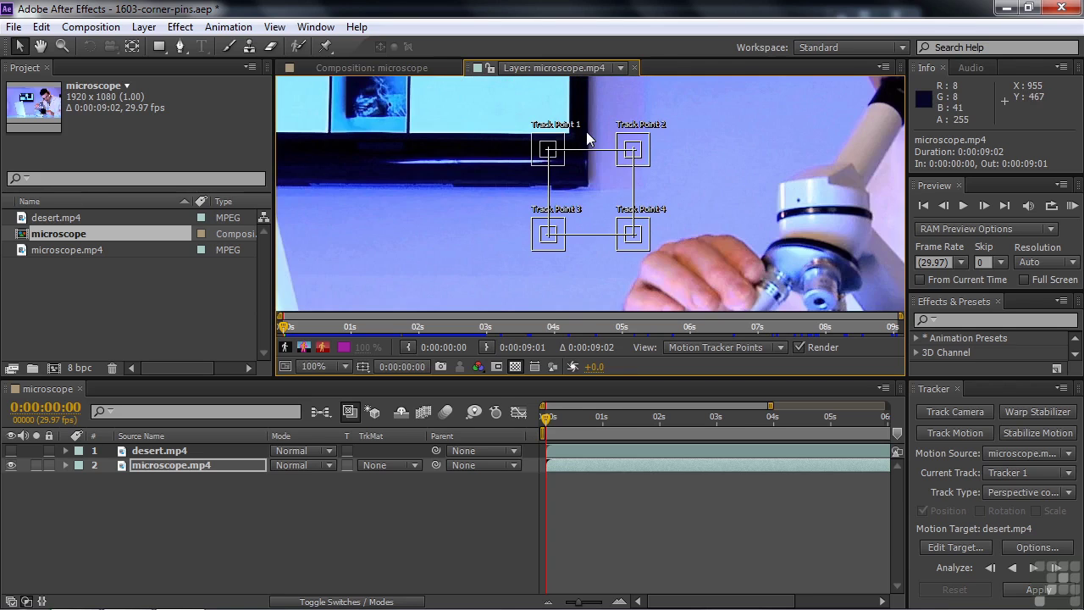
pyautogui.moveTo(378, 225); pyautogui.dragTo(534, 315)
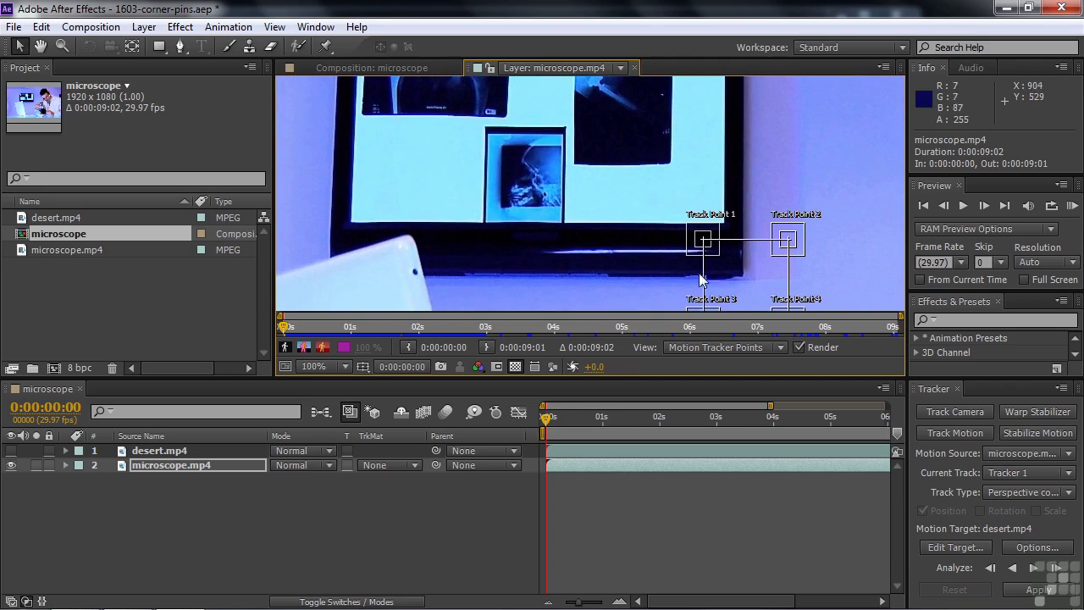
pyautogui.moveTo(716, 240); pyautogui.dragTo(373, 199)
pyautogui.press('space')
pyautogui.moveTo(824, 326); pyautogui.dragTo(806, 189)
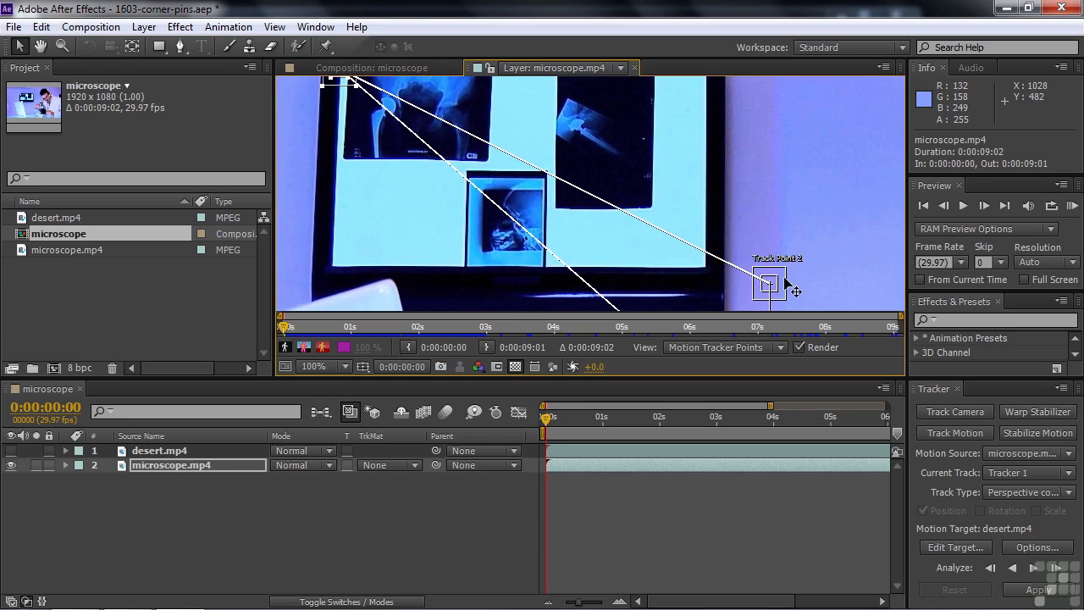
pyautogui.moveTo(787, 285); pyautogui.dragTo(723, 141)
# Step: Place Track Point 4 on the lower-right corner of the monitor's screen and Track Point 3 on its lower-left corner
pyautogui.scroll(-8, 787, 257)
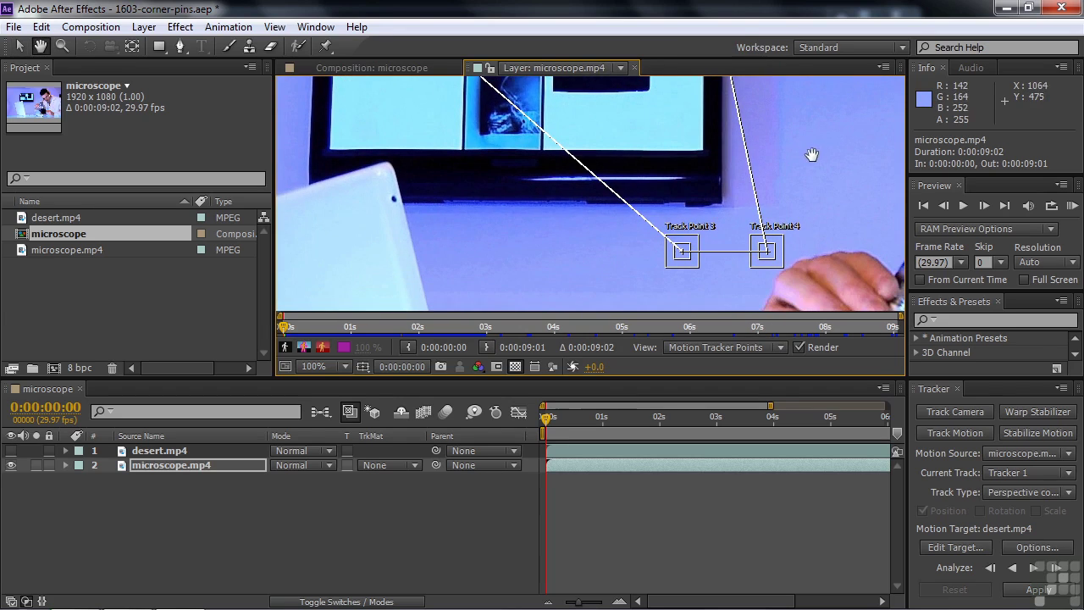
pyautogui.moveTo(779, 267); pyautogui.dragTo(718, 167)
pyautogui.moveTo(696, 257); pyautogui.dragTo(352, 167)
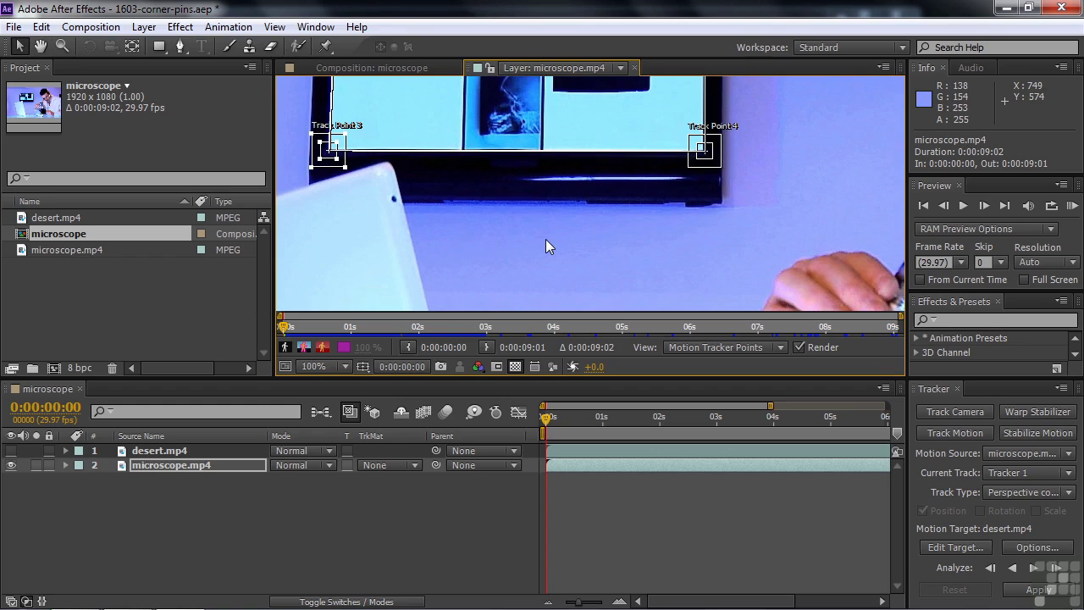
pyautogui.hotkey('shift', '/')
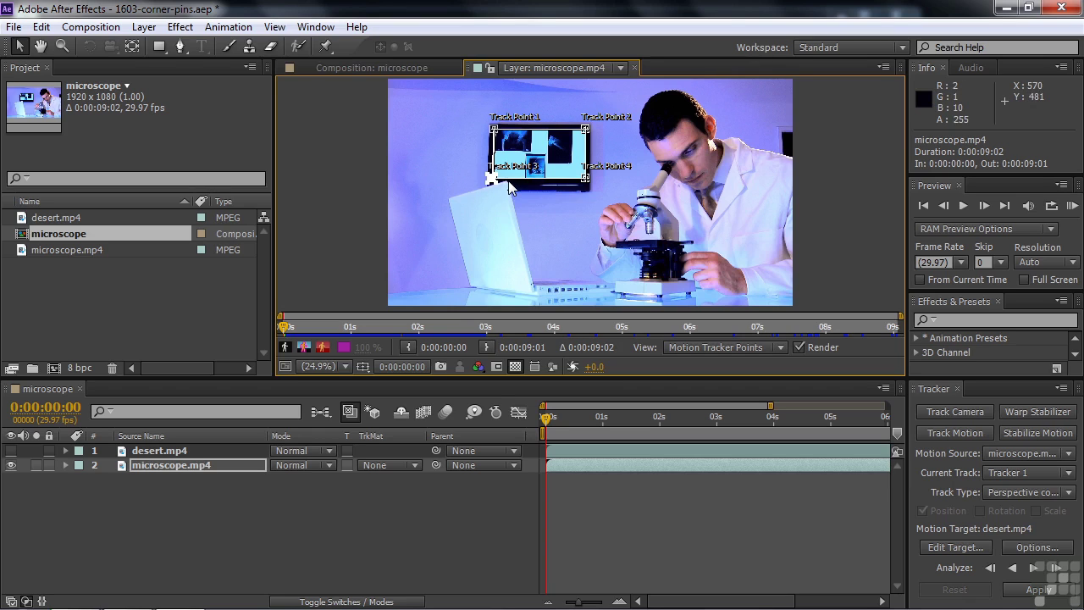
# Step: Analyze the track forward from the start of the clip and stop it at 0:00:05:12
pyautogui.moveTo(284, 327)
pyautogui.mouseDown()
pyautogui.moveTo(614, 327)
pyautogui.moveTo(826, 359)
pyautogui.moveTo(845, 356)
pyautogui.moveTo(831, 337)
pyautogui.moveTo(881, 333)
pyautogui.moveTo(283, 327)
pyautogui.moveTo(280, 317)
pyautogui.mouseUp()
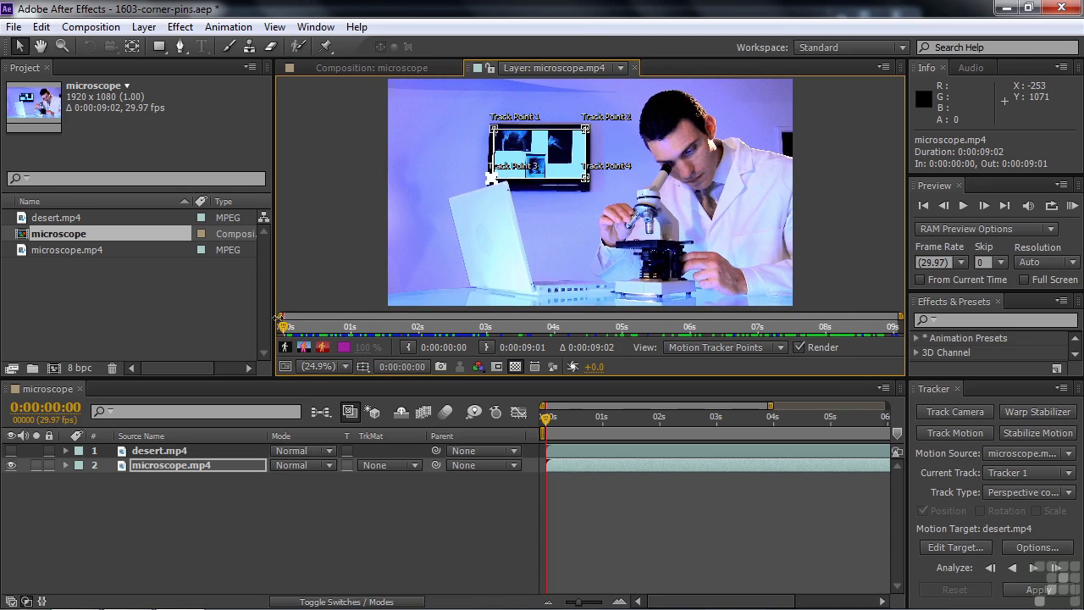
pyautogui.click(1034, 569)
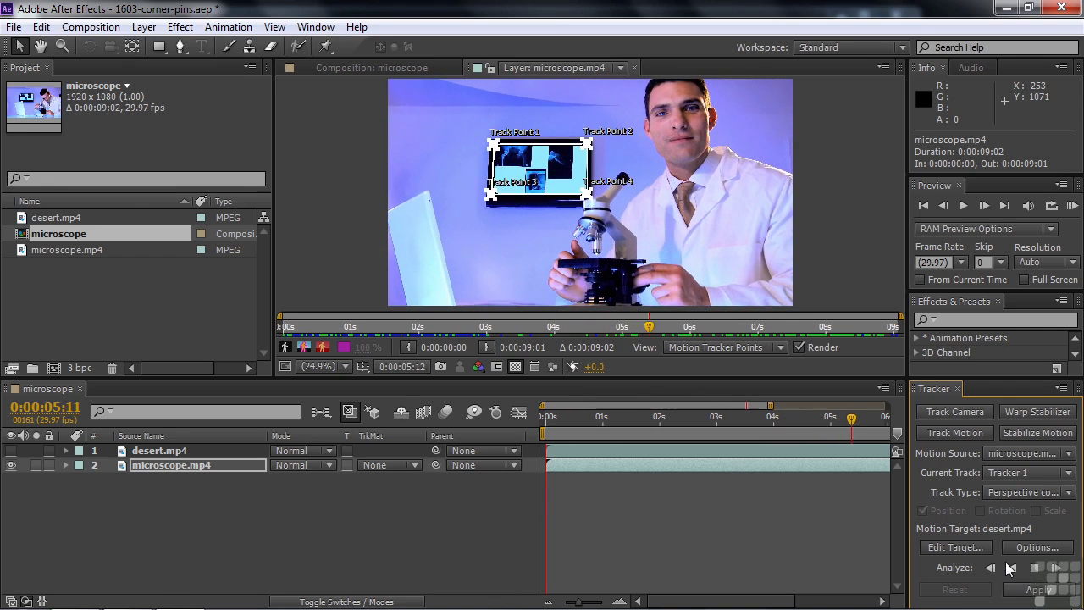
pyautogui.click(1010, 569)
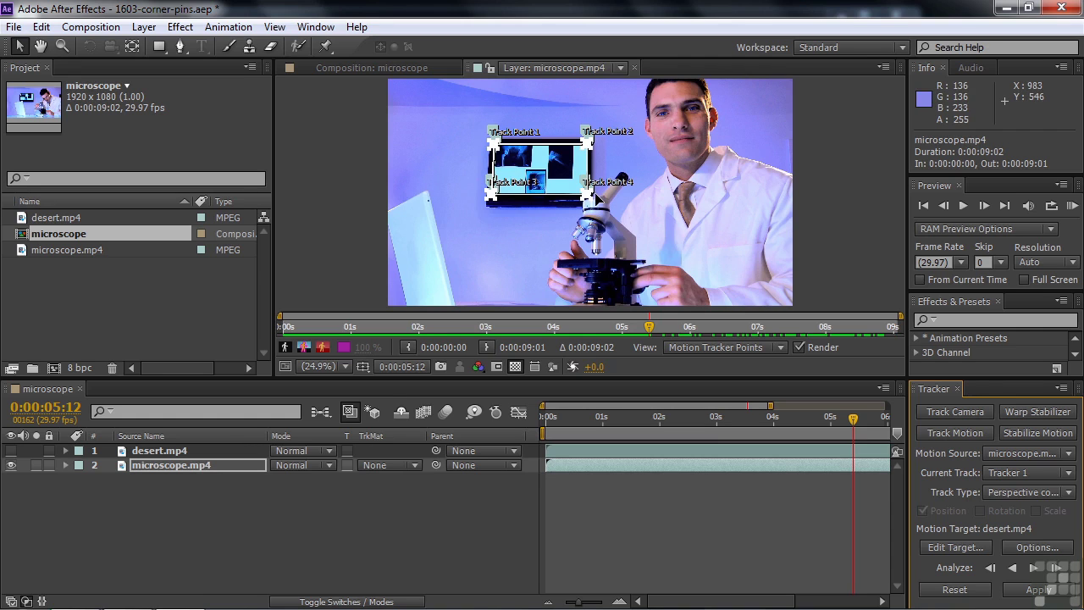
# Step: Inspect Track Point 4 beside the microscope, resume the forward analysis and stop at 0:00:07:28
pyautogui.scroll(2, 597, 196)
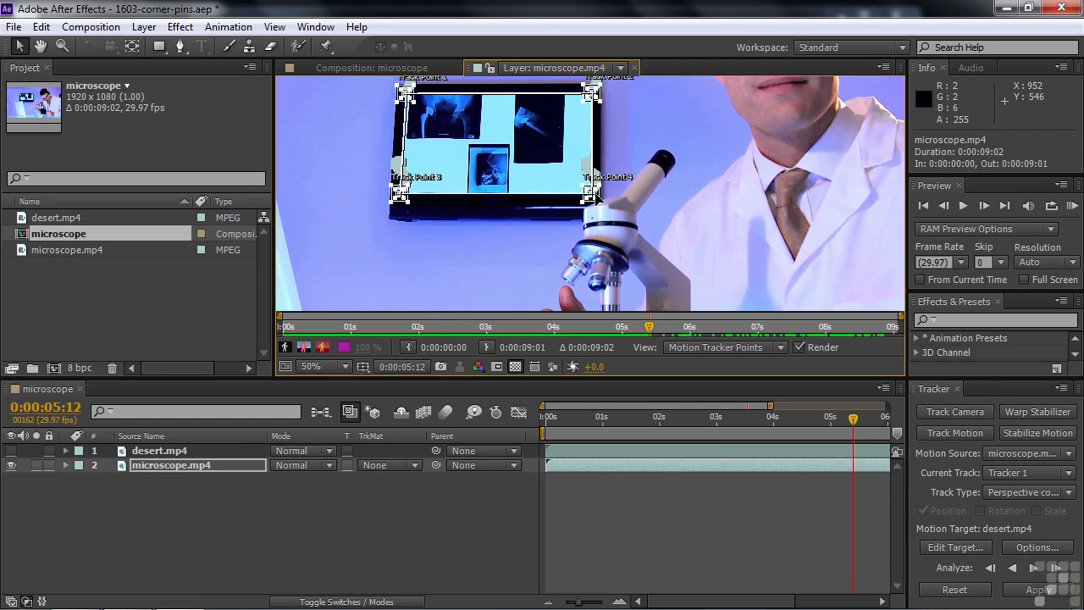
pyautogui.scroll(1, 597, 195)
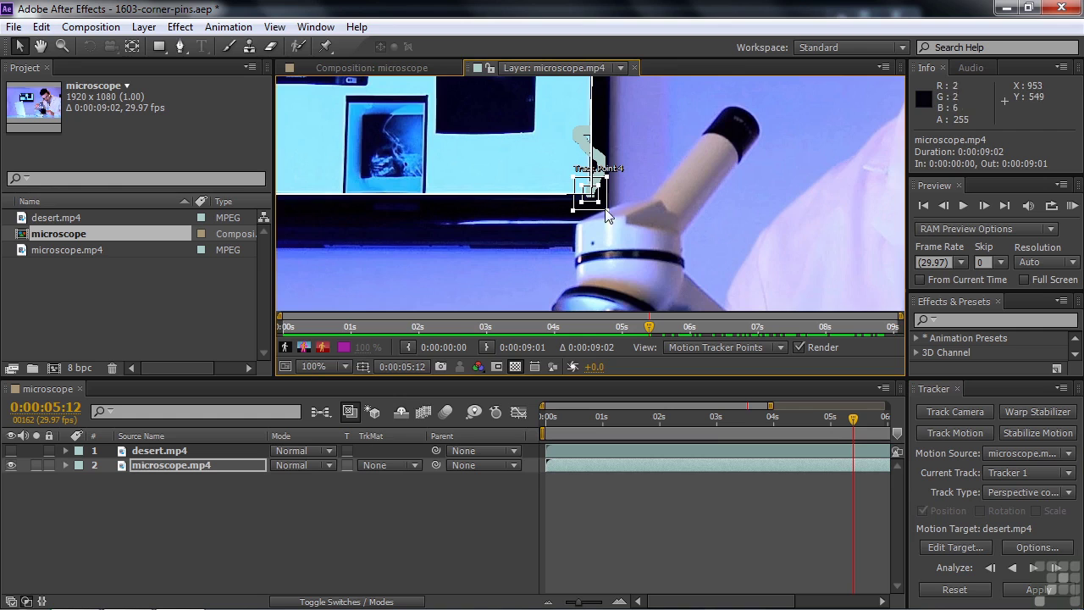
pyautogui.click(1035, 570)
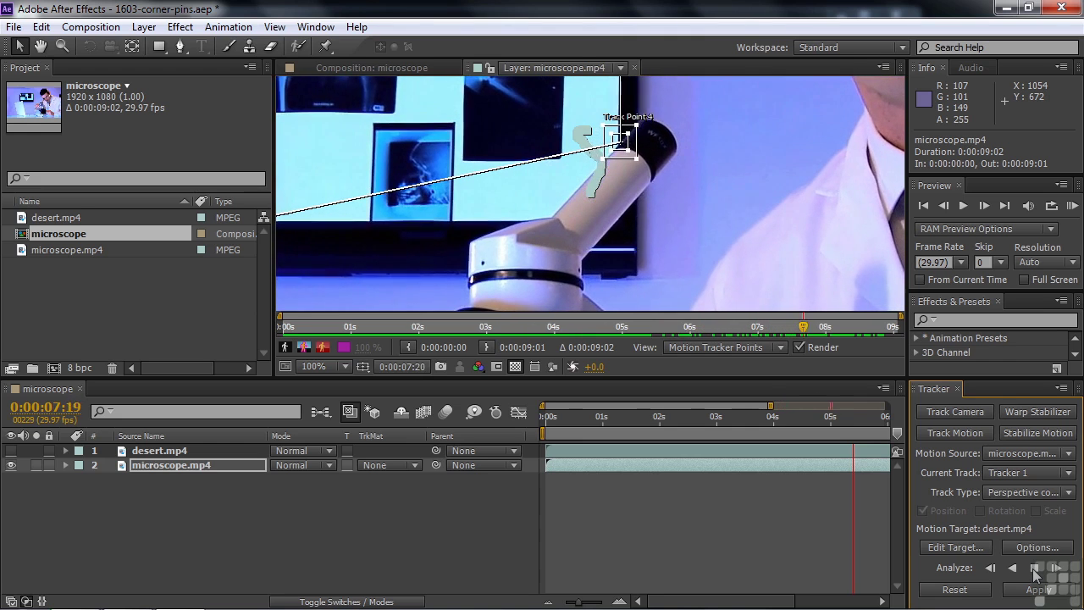
pyautogui.click(1034, 570)
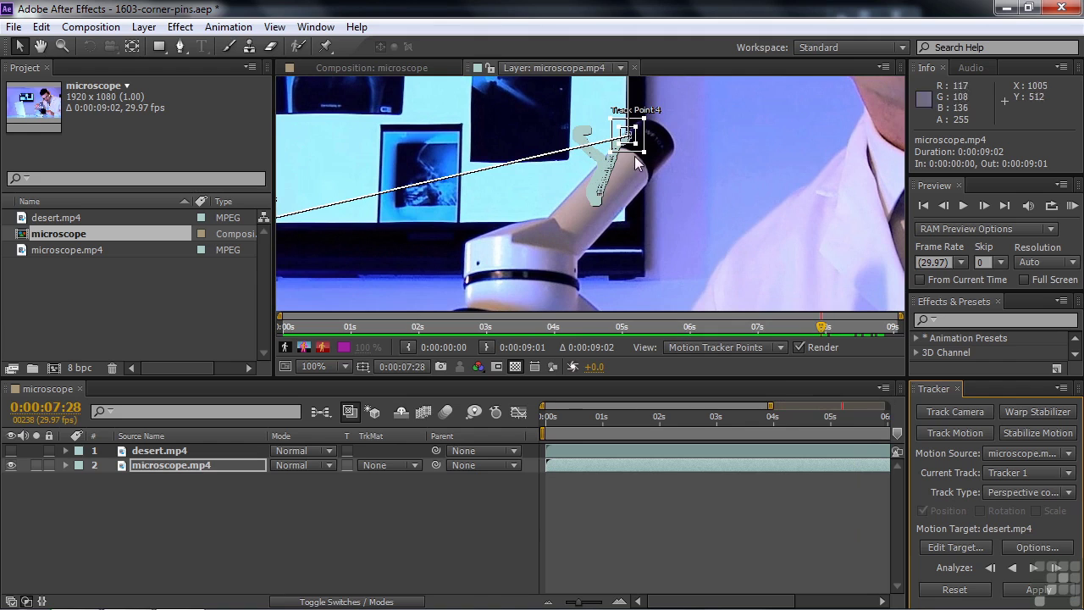
# Step: Move Track Point 4 back onto the monitor screen's lower-right corner at 0:00:07:28 and analyze forward to the clip's end
pyautogui.moveTo(652, 147); pyautogui.dragTo(642, 223)
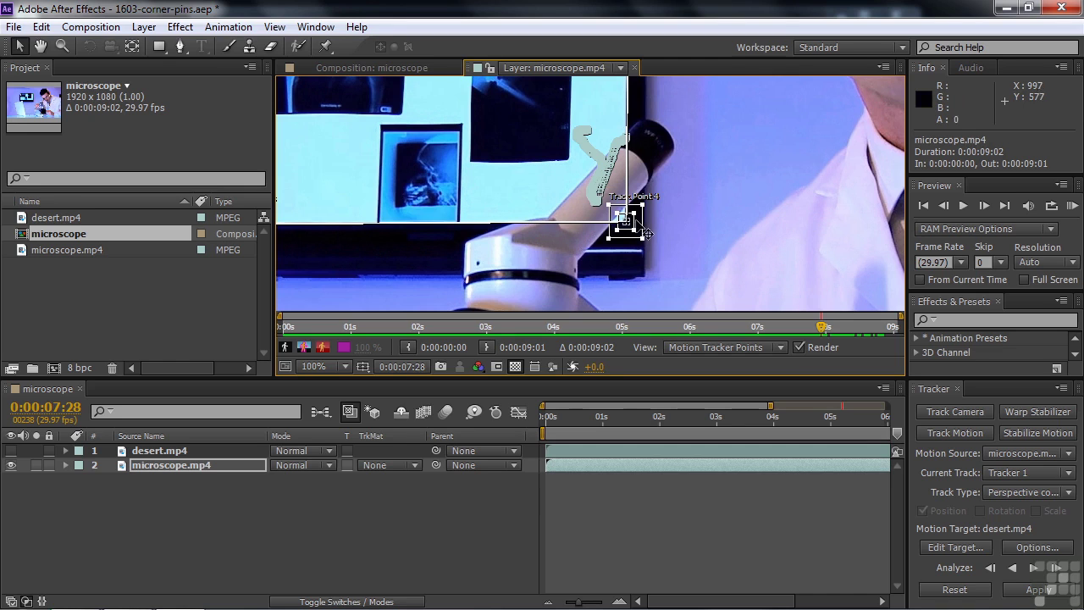
pyautogui.click(1034, 567)
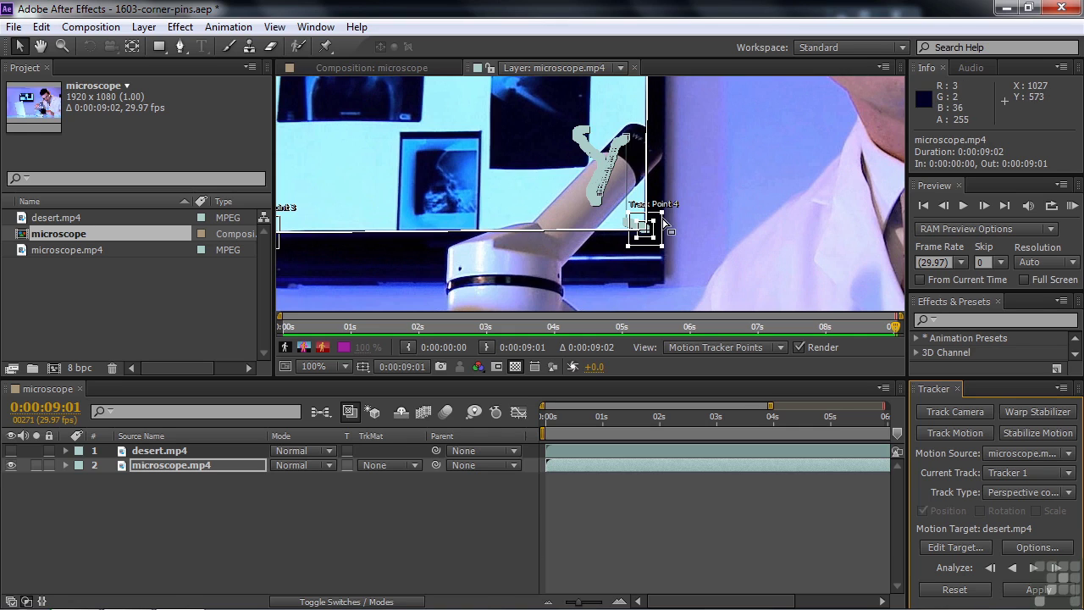
# Step: Reveal the tracker keyframes of the microscope.mp4 layer down to Track Point 4 and go to 0:00:07:28
pyautogui.click(187, 468)
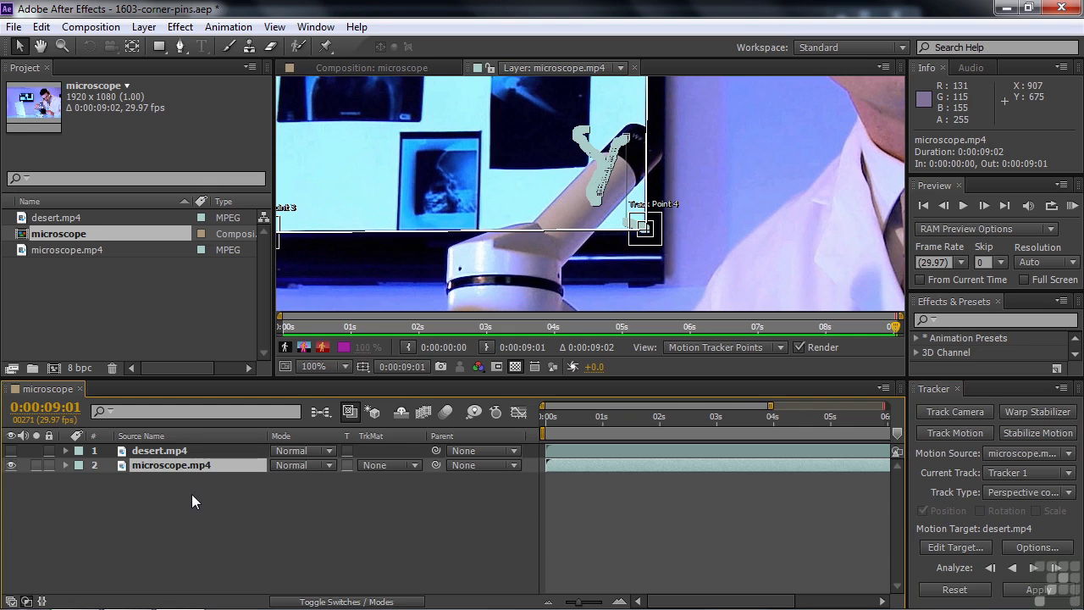
pyautogui.press('u')
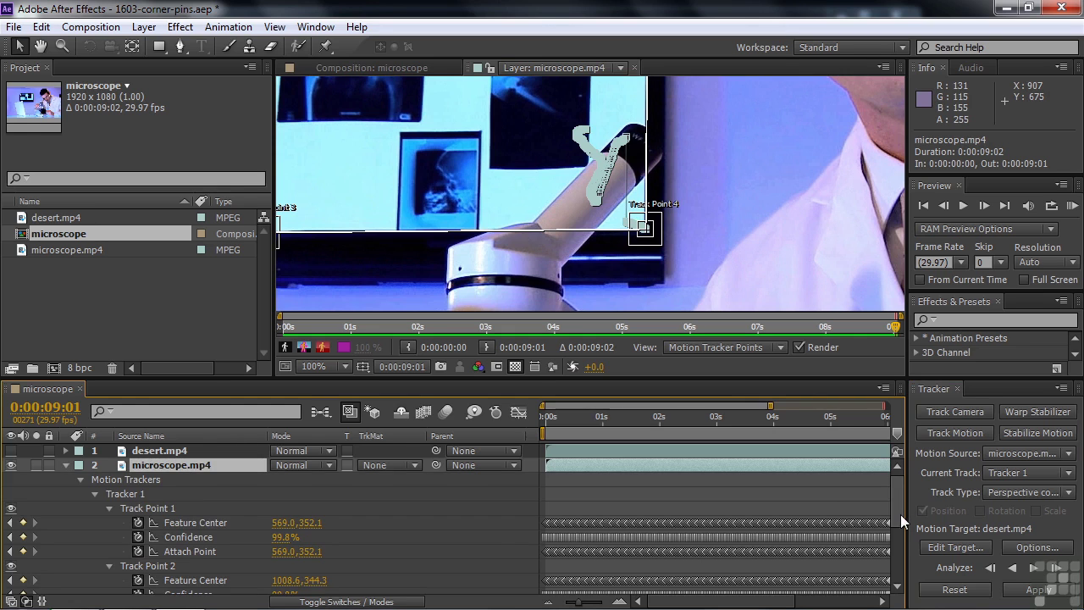
pyautogui.scroll(-5, 900, 514)
pyautogui.scroll(1, 909, 518)
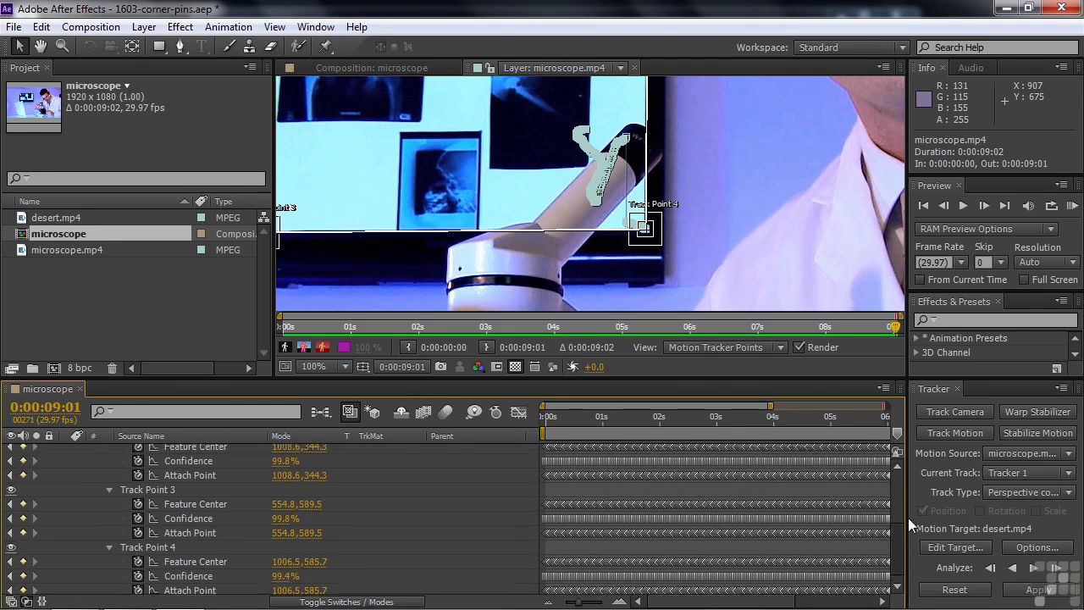
pyautogui.scroll(4, 908, 518)
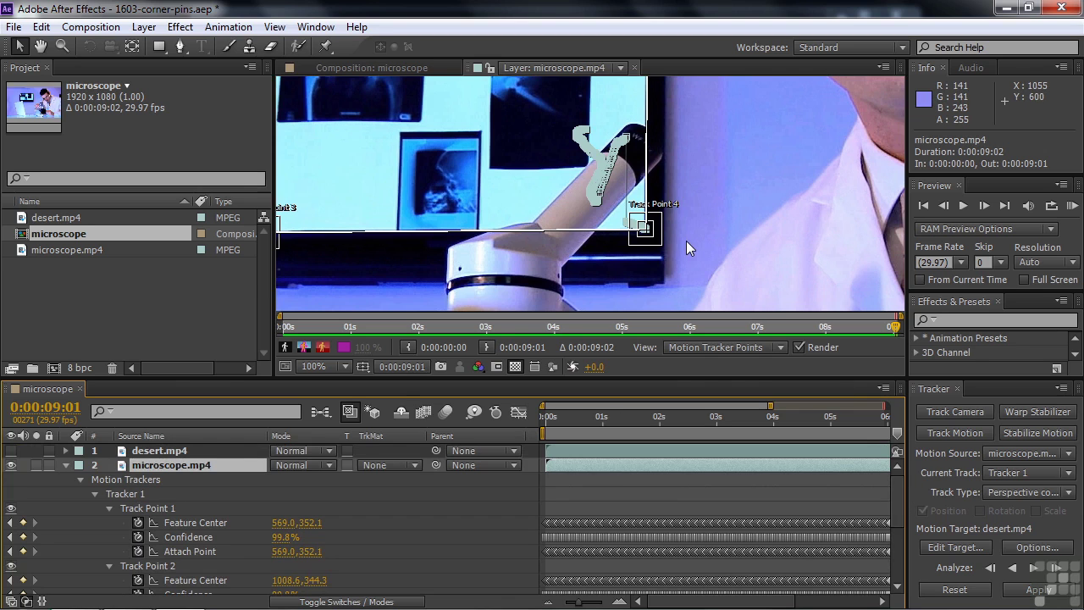
pyautogui.moveTo(901, 490); pyautogui.dragTo(904, 569)
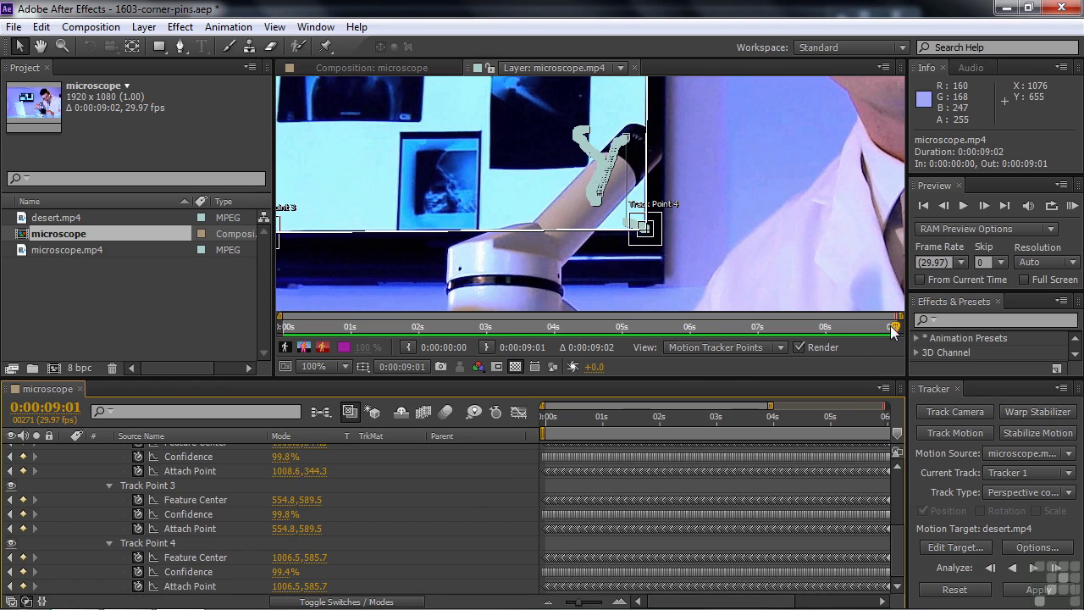
pyautogui.moveTo(894, 323); pyautogui.dragTo(821, 346)
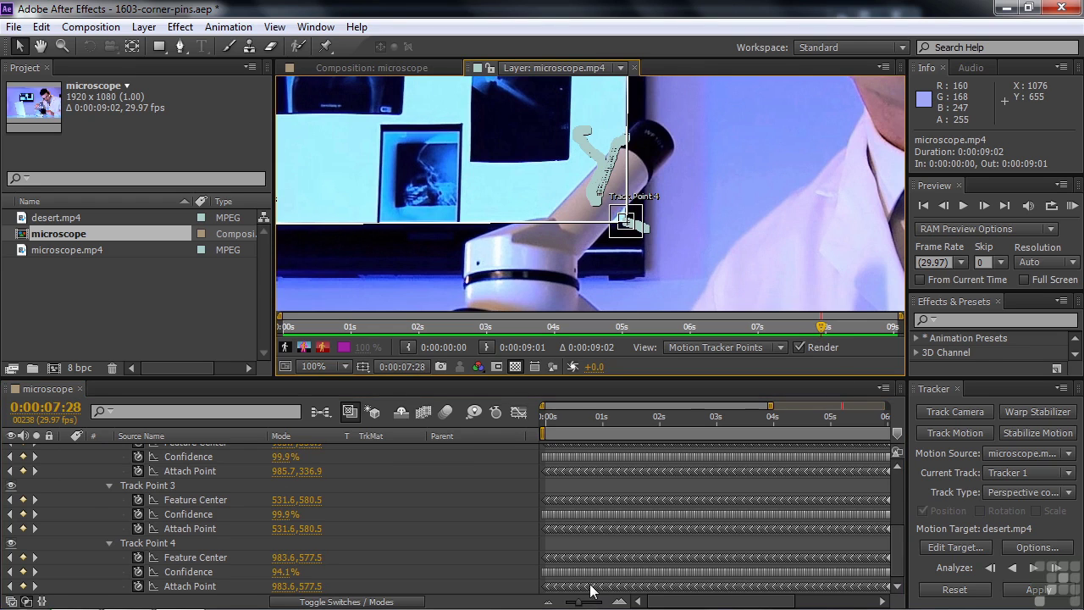
# Step: Delete Track Point 4's Feature Center, Confidence and Attach Point keyframes between 0:00:07:13 and 0:00:07:28
pyautogui.moveTo(581, 604); pyautogui.dragTo(549, 604)
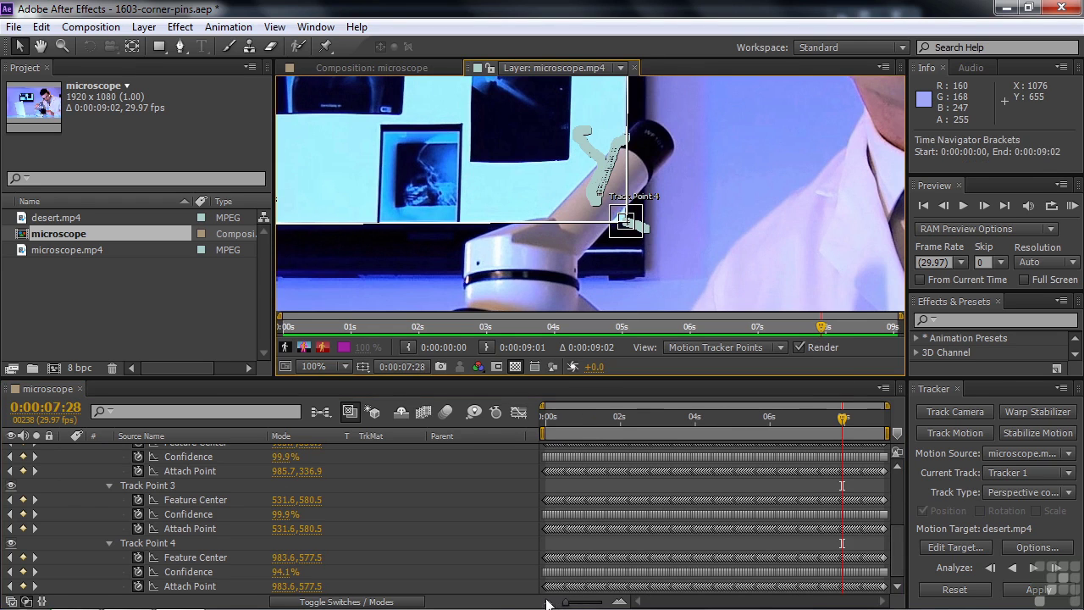
pyautogui.moveTo(826, 464)
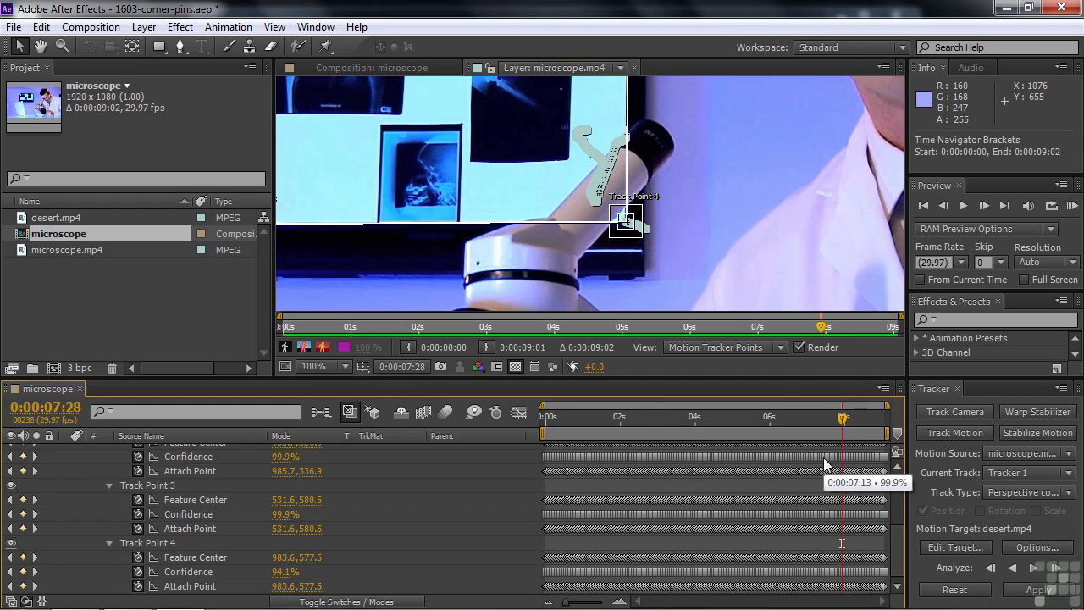
pyautogui.press('=')
pyautogui.press('=')
pyautogui.press('=')
pyautogui.press('=')
pyautogui.press('=')
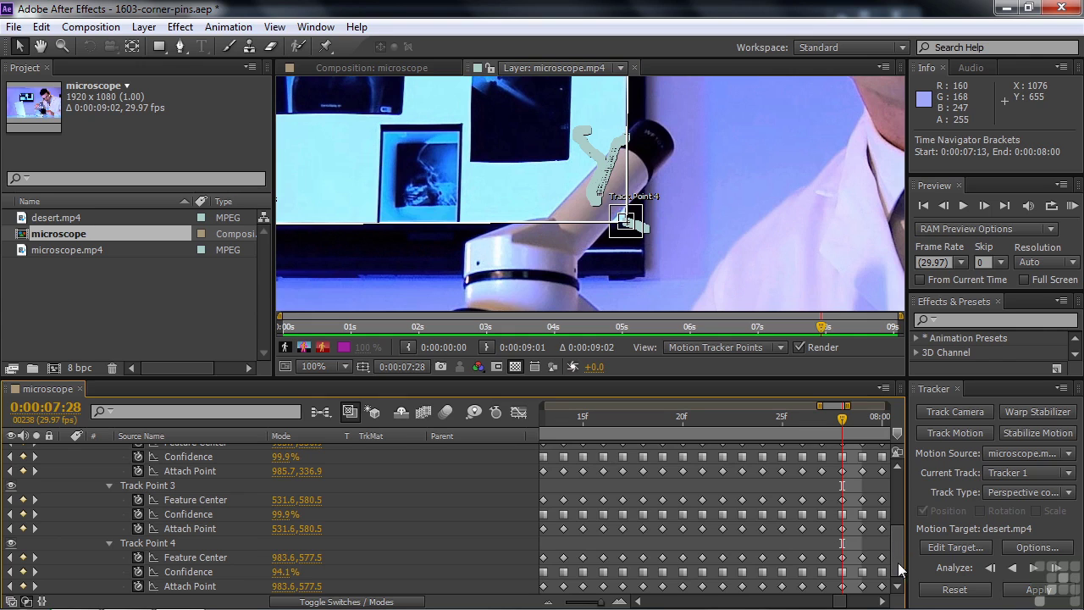
pyautogui.moveTo(822, 574); pyautogui.dragTo(557, 600)
pyautogui.press('Delete')
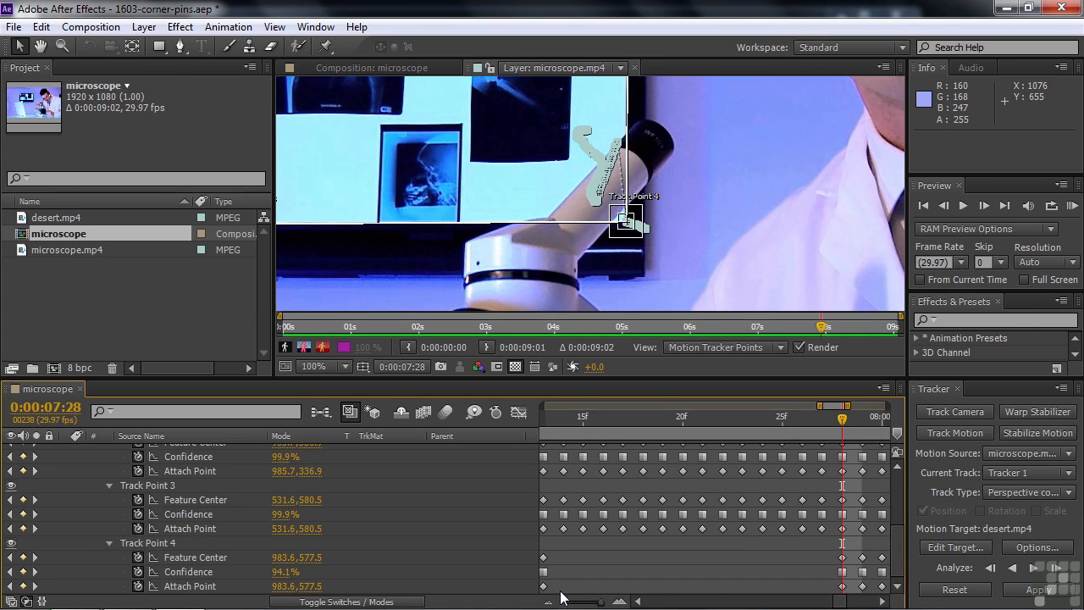
# Step: Delete Track Point 4's remaining stray keyframes after 0:00:06:03, up to the corrected ones starting at 0:00:07:28
pyautogui.moveTo(843, 422); pyautogui.dragTo(593, 429)
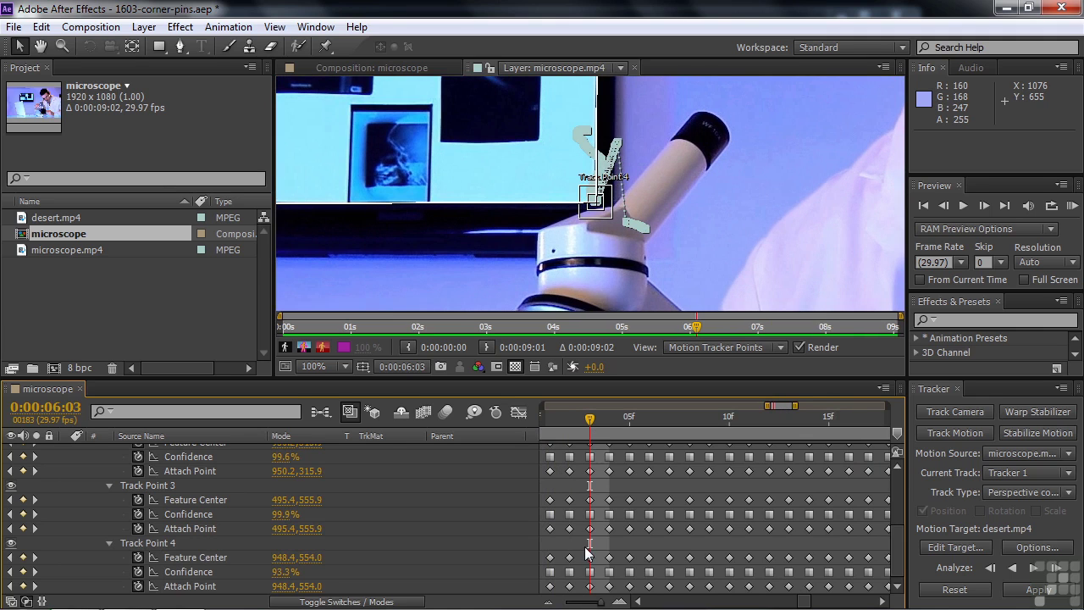
pyautogui.press('-')
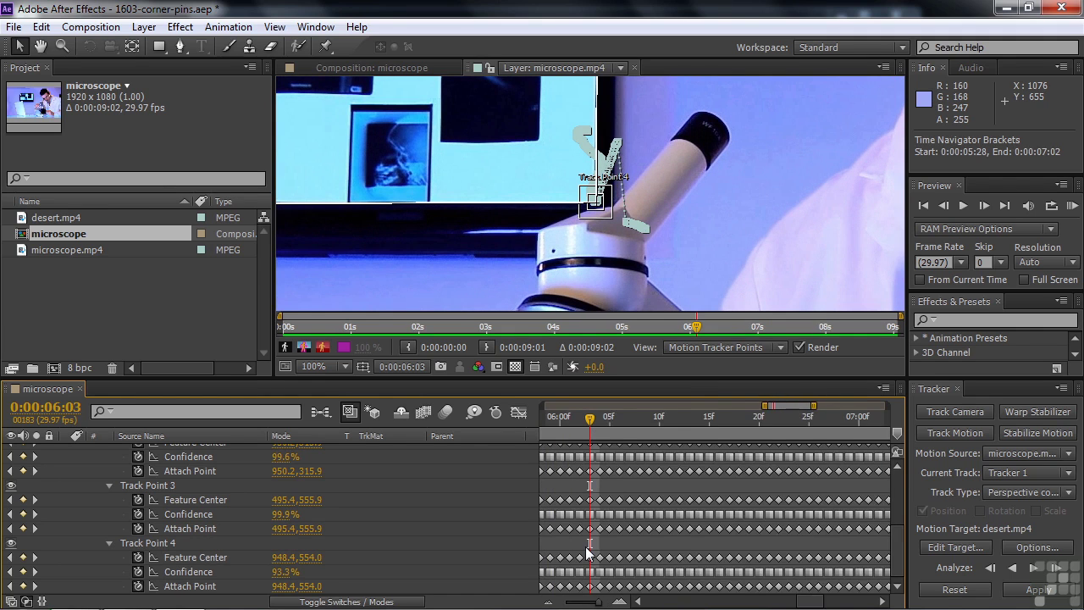
pyautogui.press('-')
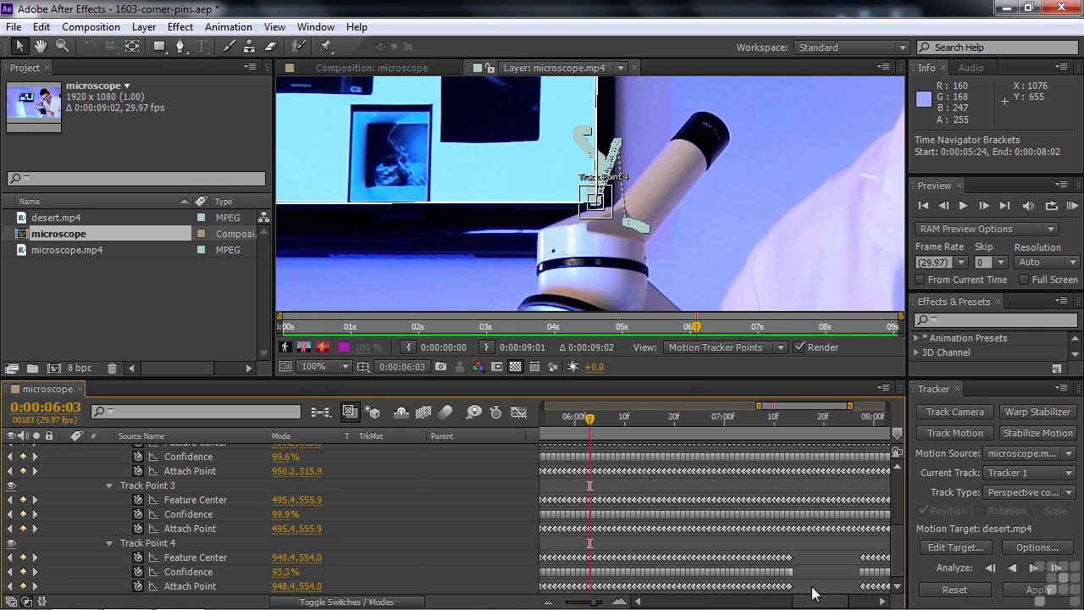
pyautogui.moveTo(805, 596); pyautogui.dragTo(592, 552)
pyautogui.press('Delete')
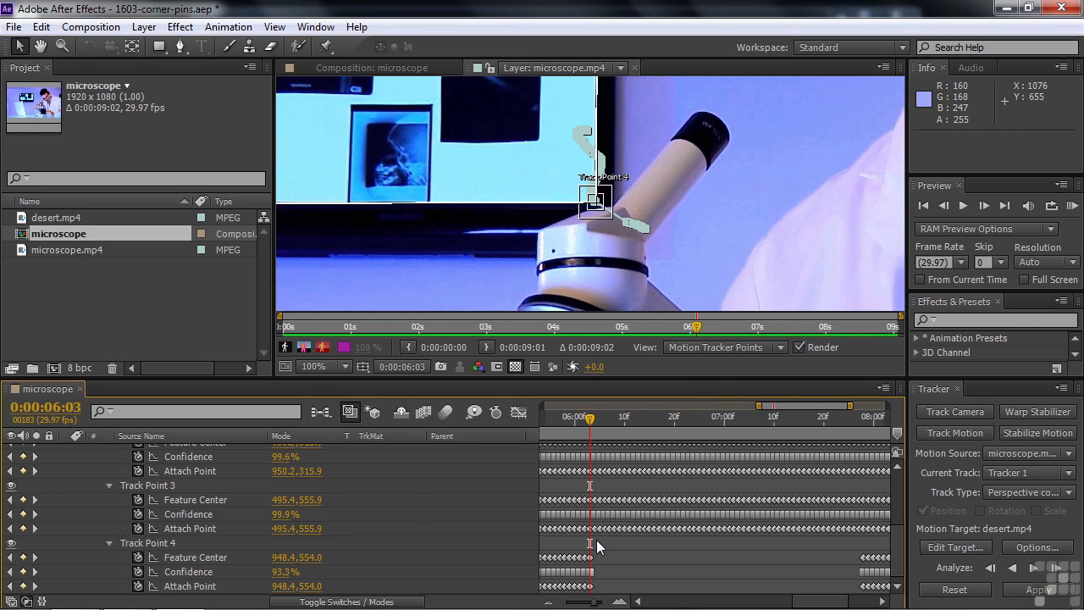
# Step: Realign Track Point 4 with the monitor screen's lower-right corner at 0:00:06:22 and check its position up to 0:00:07:03
pyautogui.moveTo(591, 417); pyautogui.dragTo(686, 519)
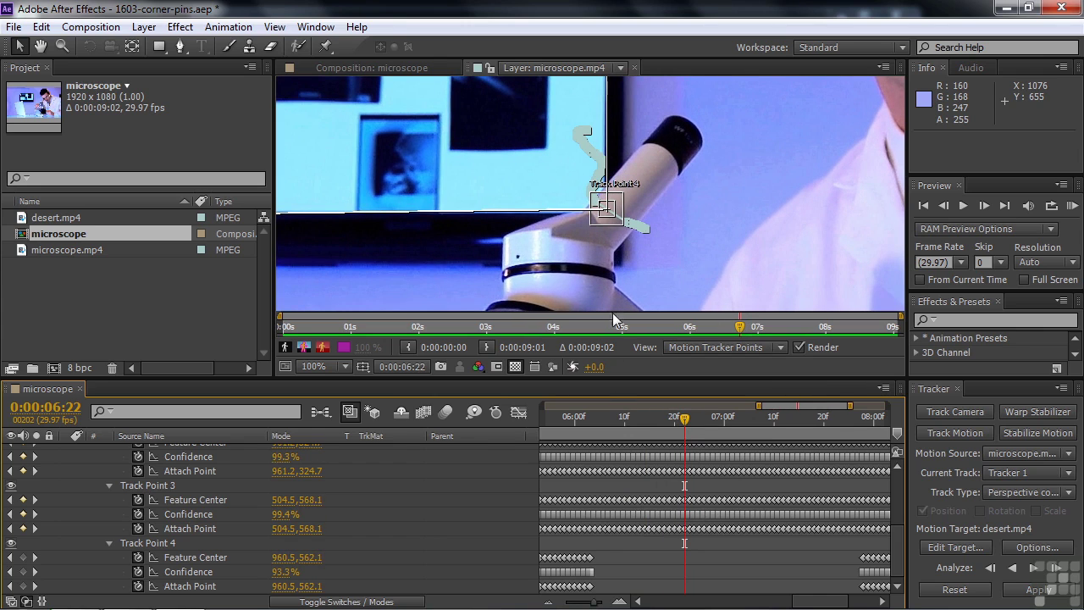
pyautogui.click(620, 218)
pyautogui.moveTo(624, 214); pyautogui.dragTo(622, 220)
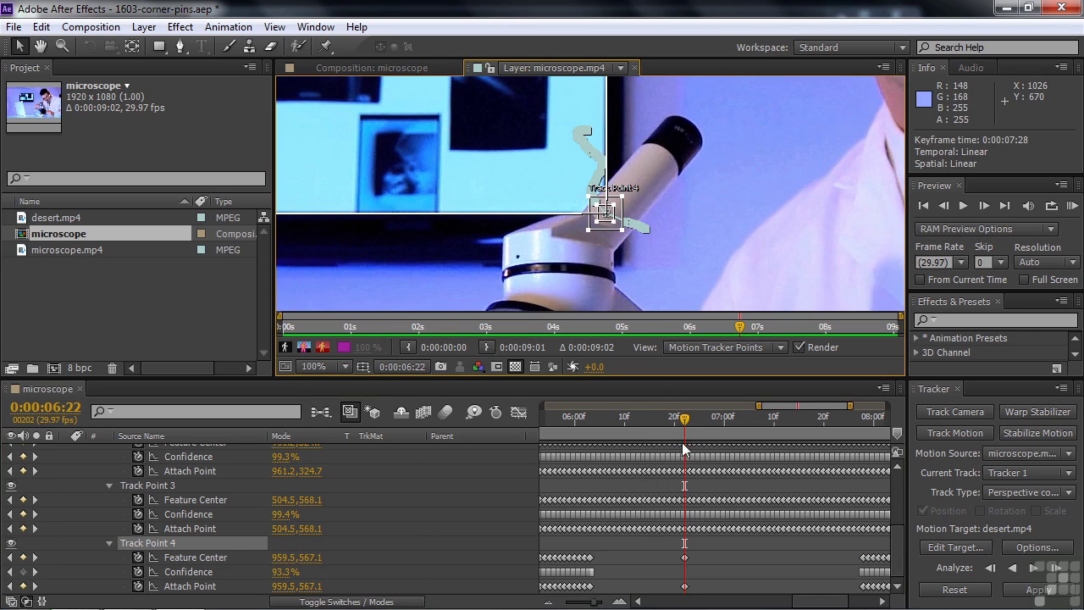
pyautogui.click(695, 421)
pyautogui.moveTo(695, 426); pyautogui.dragTo(739, 469)
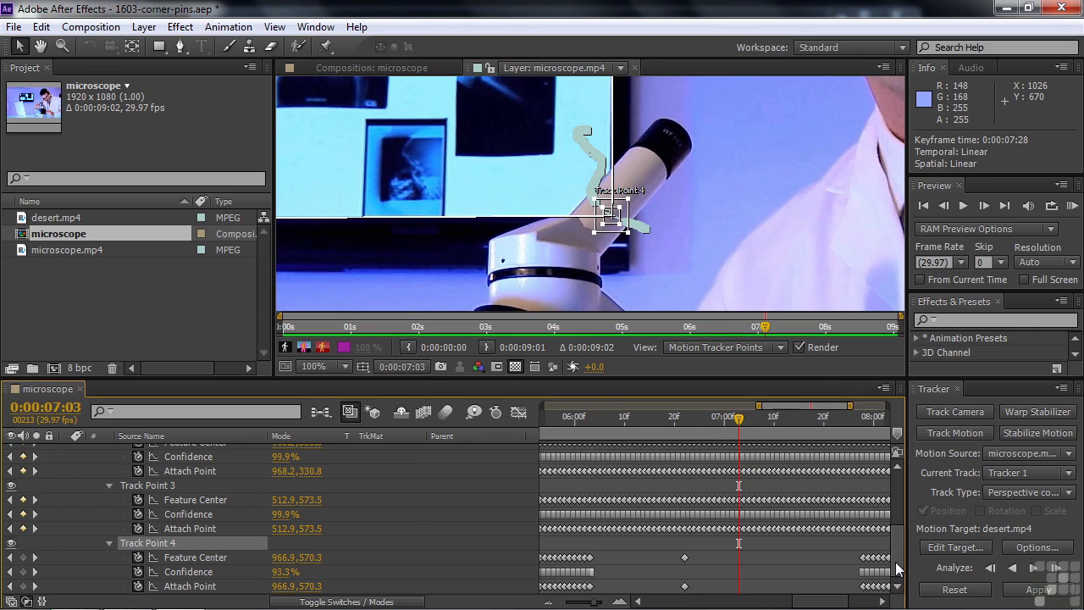
# Step: Collapse the microscope.mp4 layer, set desert.mp4 as the motion target and apply the corner-pin track to it
pyautogui.moveTo(898, 563); pyautogui.dragTo(898, 487)
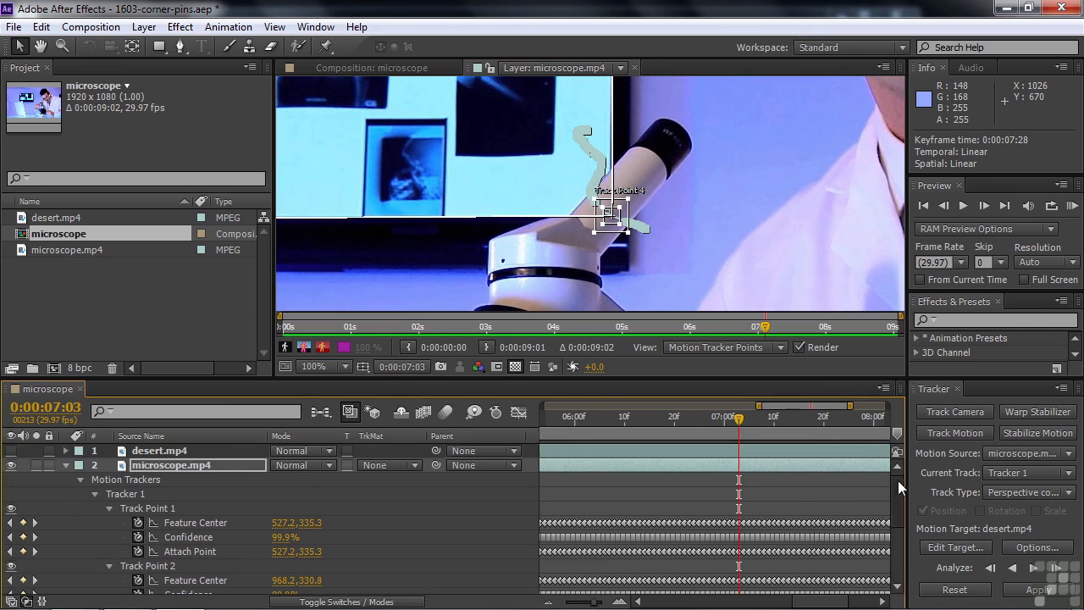
pyautogui.click(66, 465)
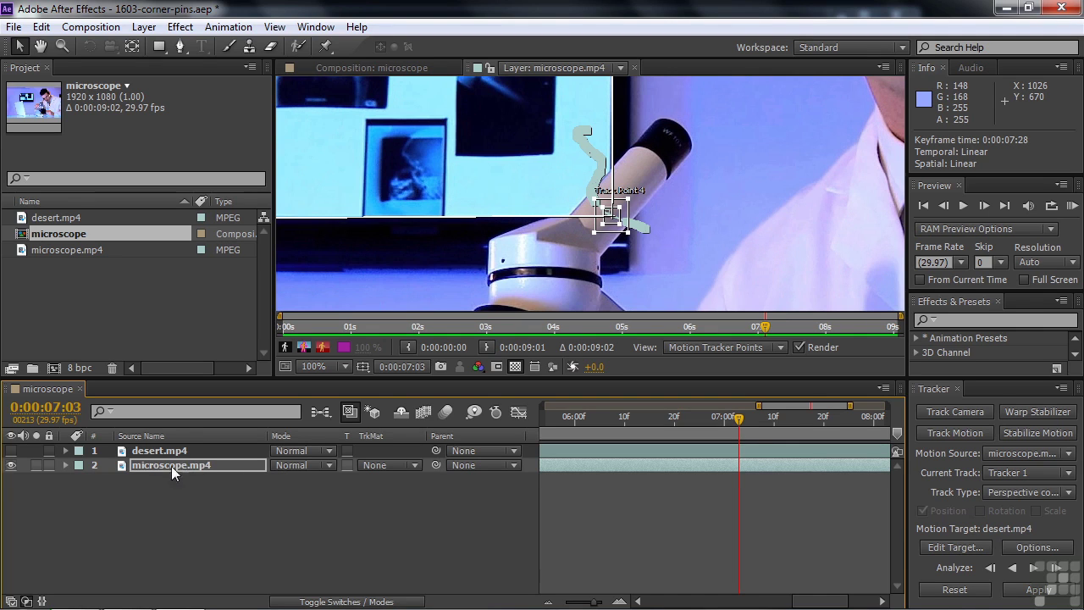
pyautogui.click(956, 548)
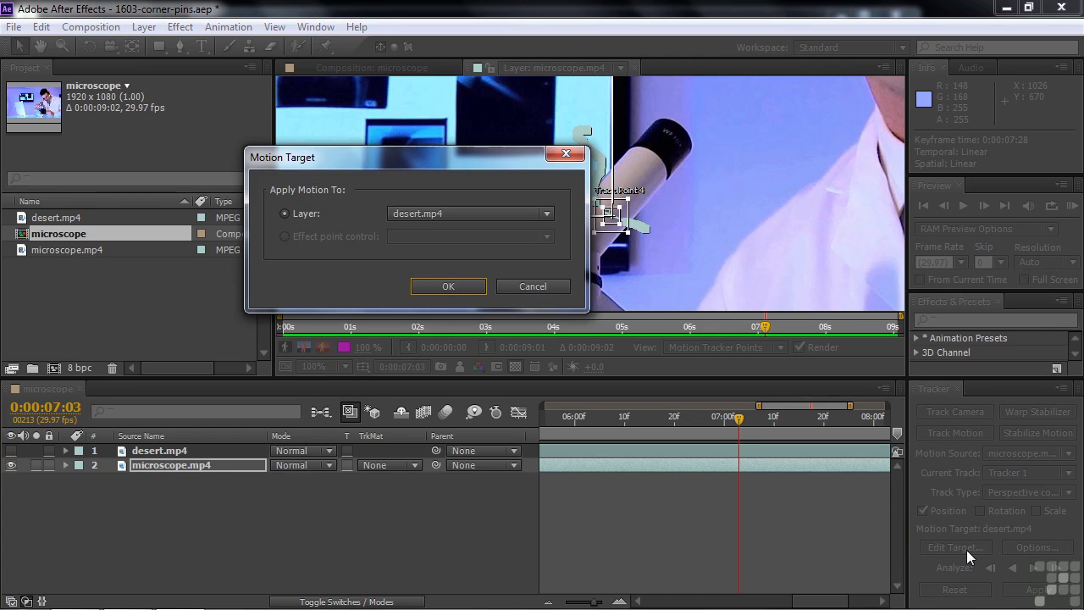
pyautogui.click(544, 213)
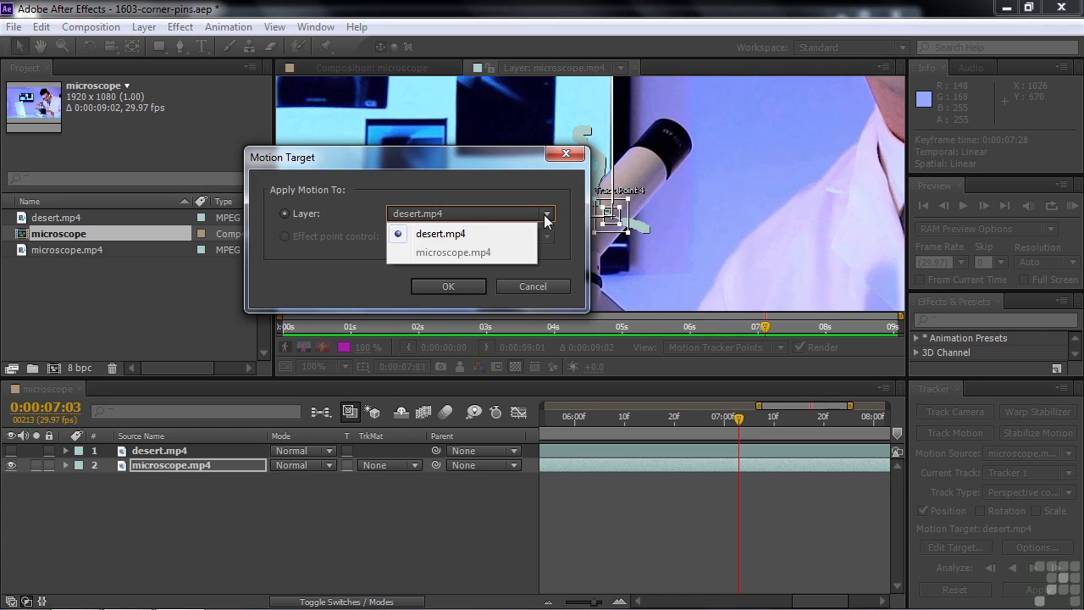
pyautogui.click(441, 235)
pyautogui.click(448, 285)
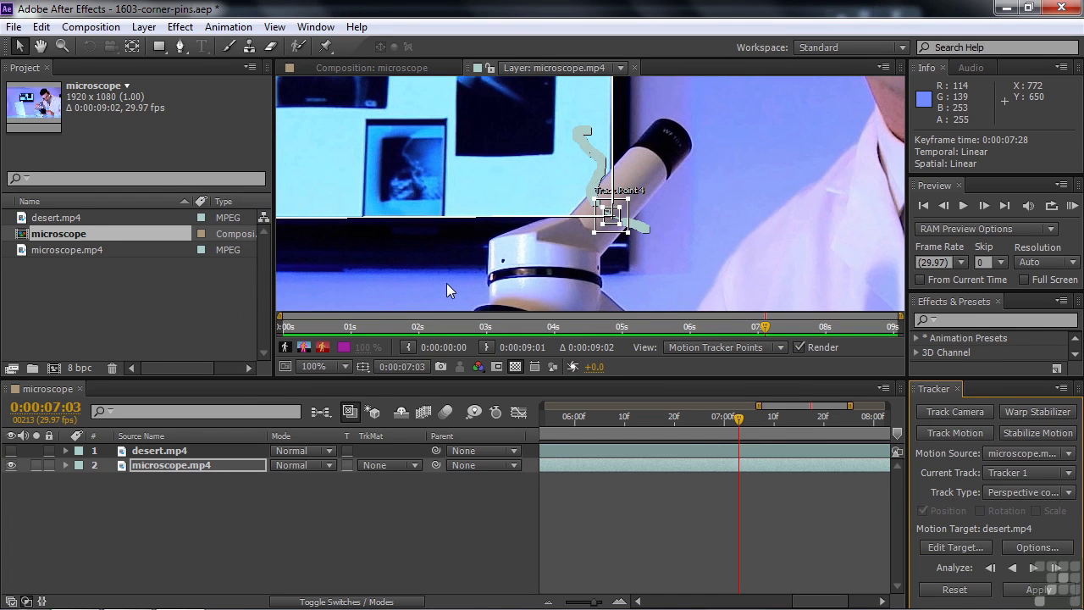
pyautogui.click(1037, 592)
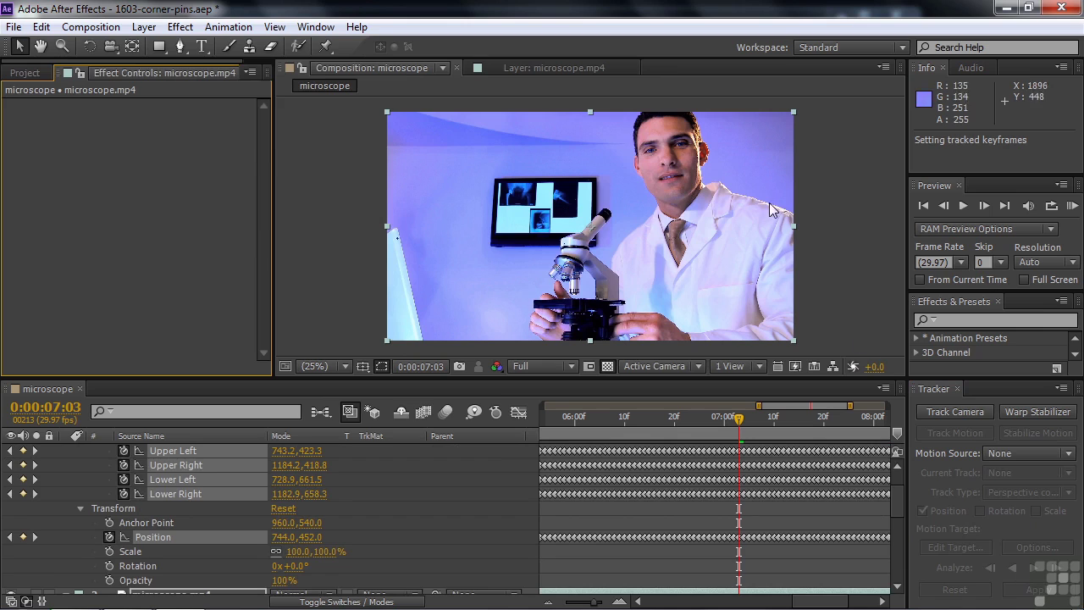
# Step: Collapse the desert.mp4 layer's properties and turn on its visibility
pyautogui.moveTo(892, 508); pyautogui.dragTo(899, 486)
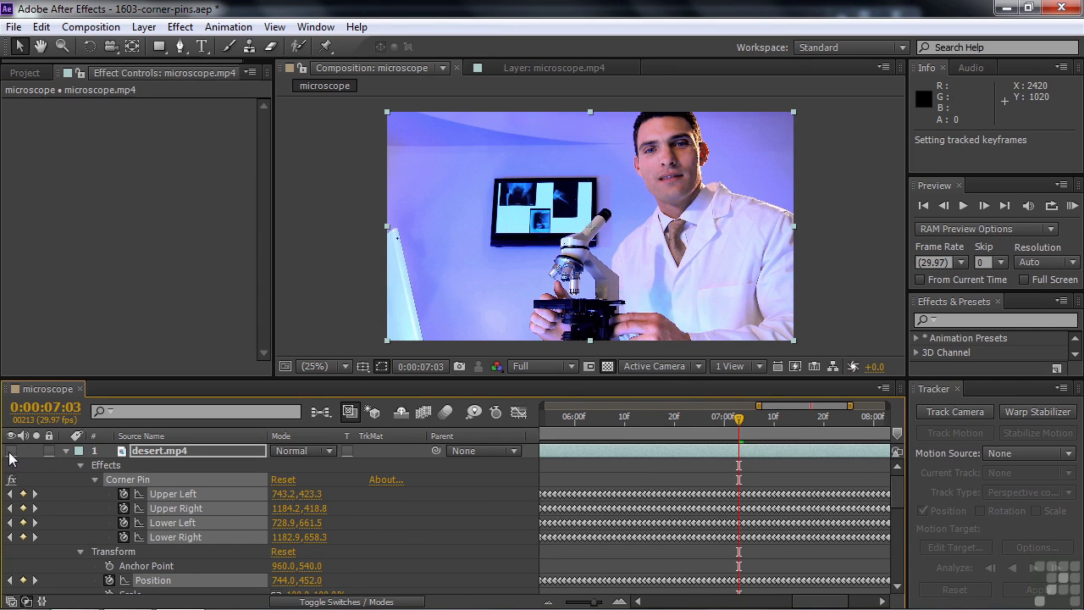
pyautogui.click(67, 452)
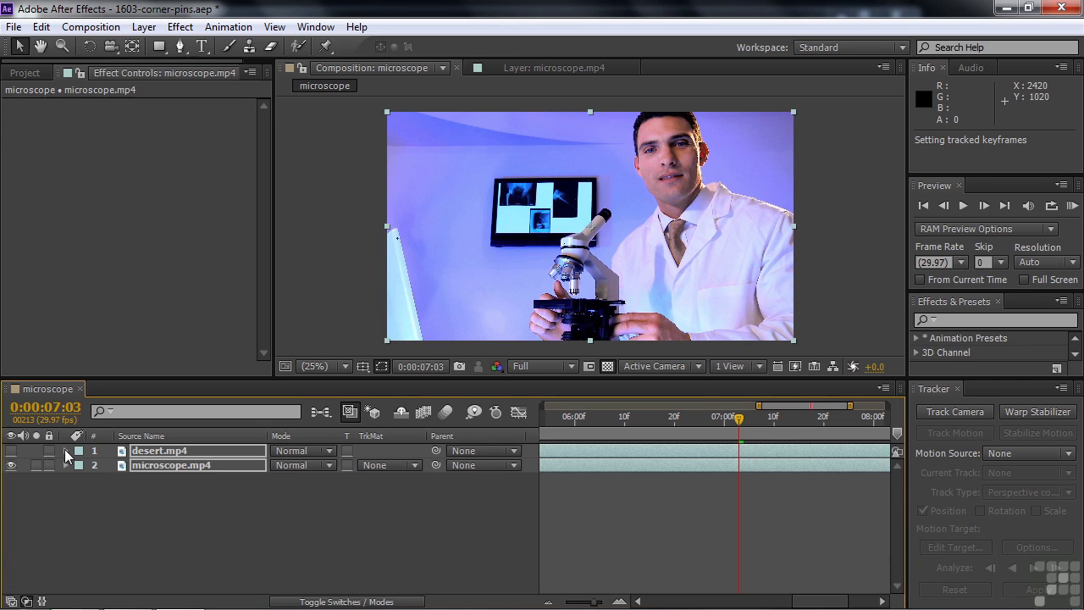
pyautogui.click(11, 452)
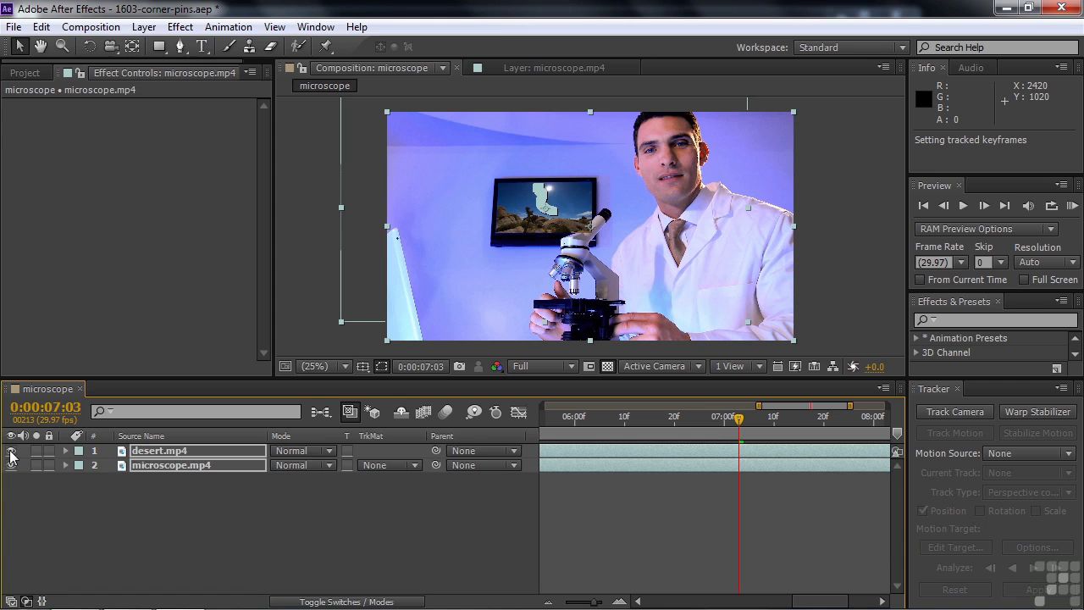
# Step: Check the replaced monitor screen back to 0:00:06:02 and reveal the desert.mp4 layer's Corner Pin and Position keyframes
pyautogui.moveTo(740, 418); pyautogui.dragTo(589, 434)
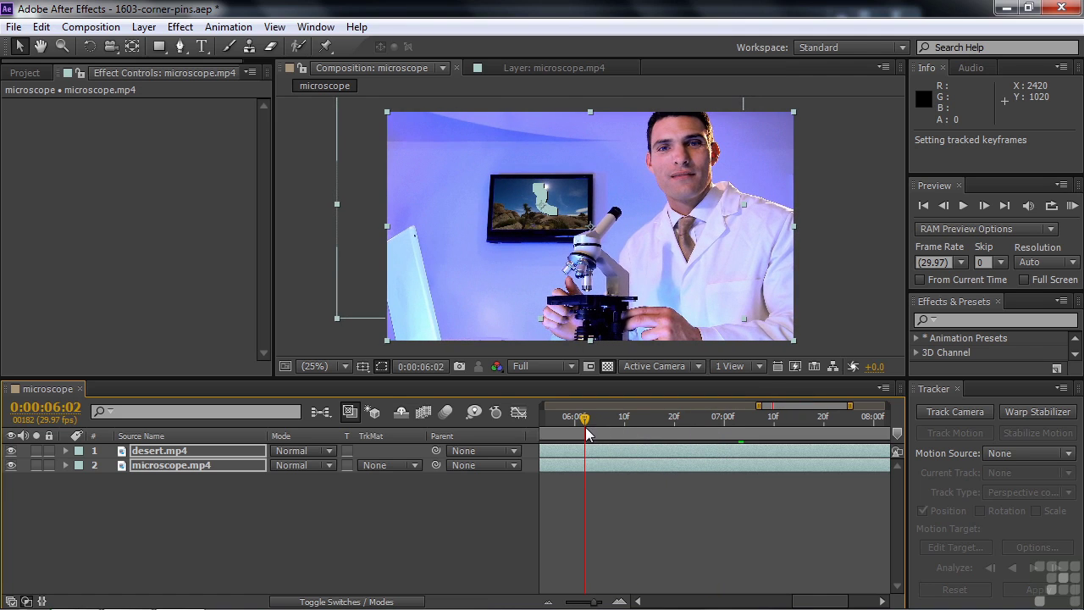
pyautogui.click(163, 509)
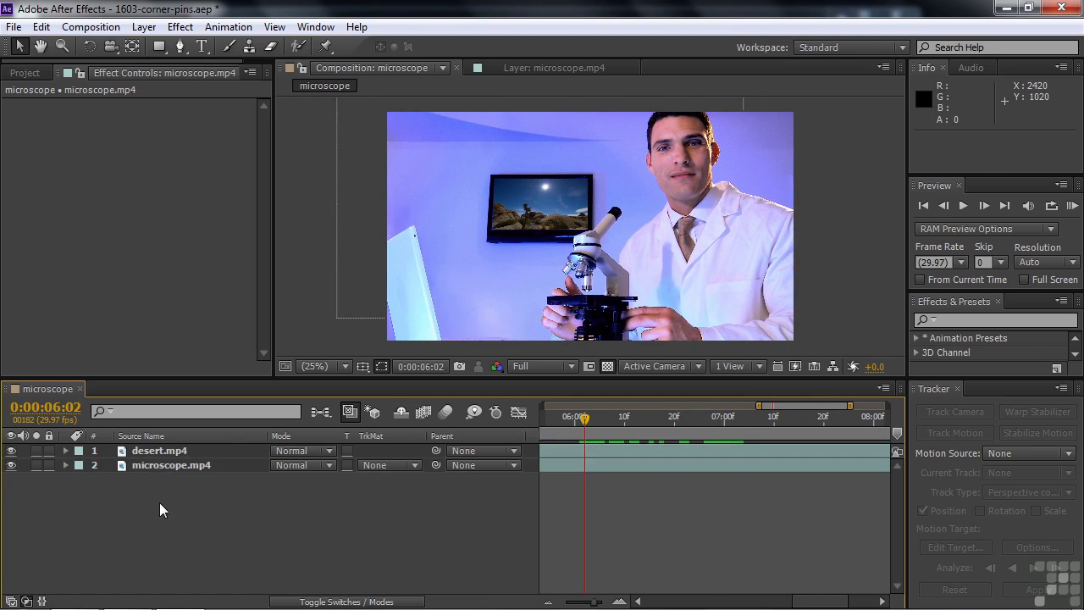
pyautogui.click(159, 450)
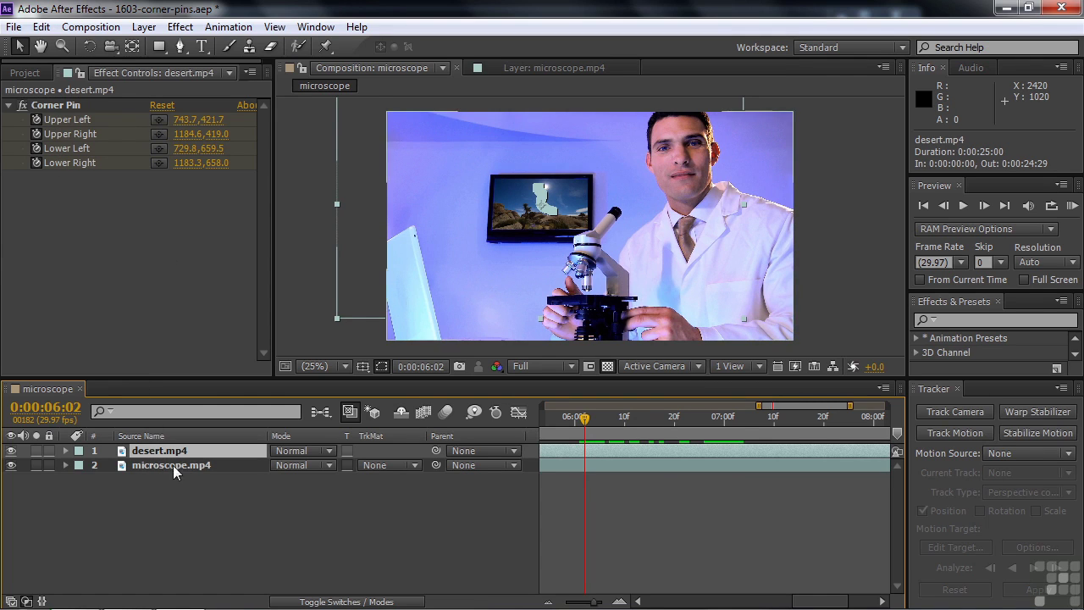
pyautogui.press('u')
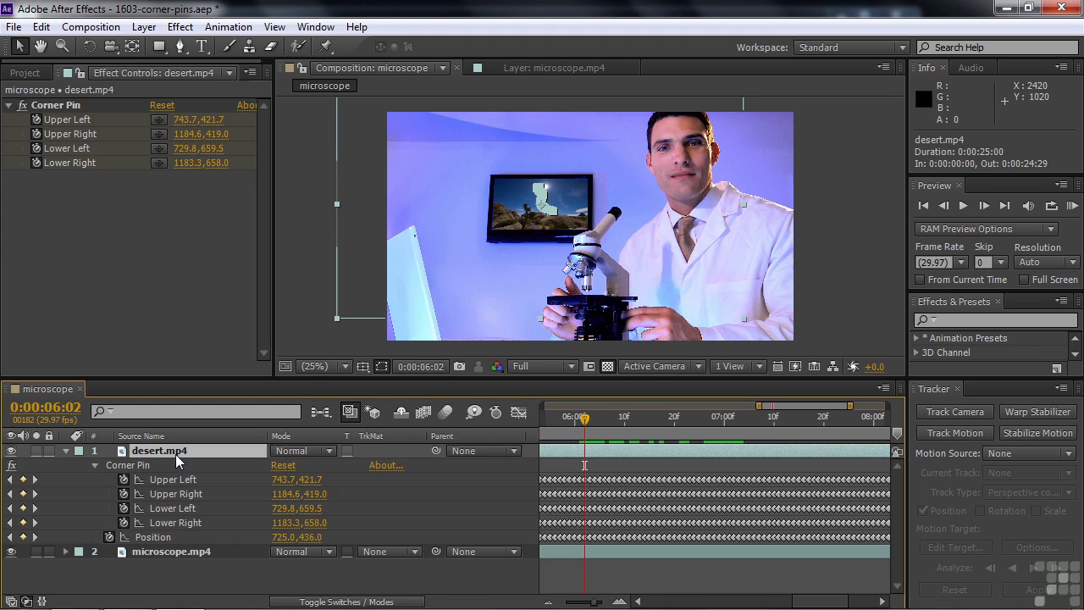
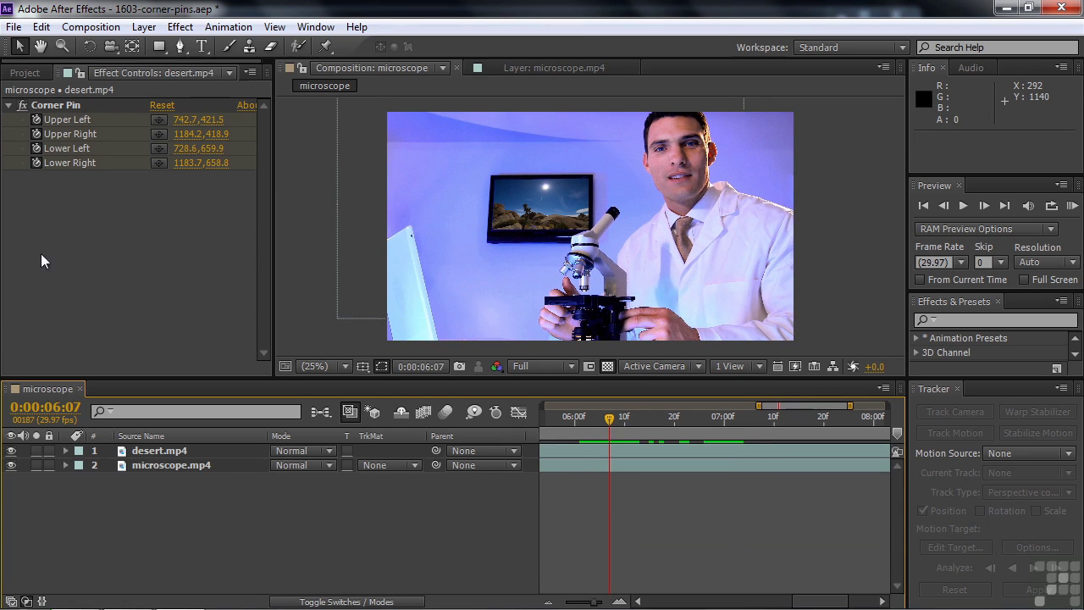
# Step: Add a second copy of microscope.mp4 above desert.mp4 and trim its start to 0:00:06:04
pyautogui.click(25, 73)
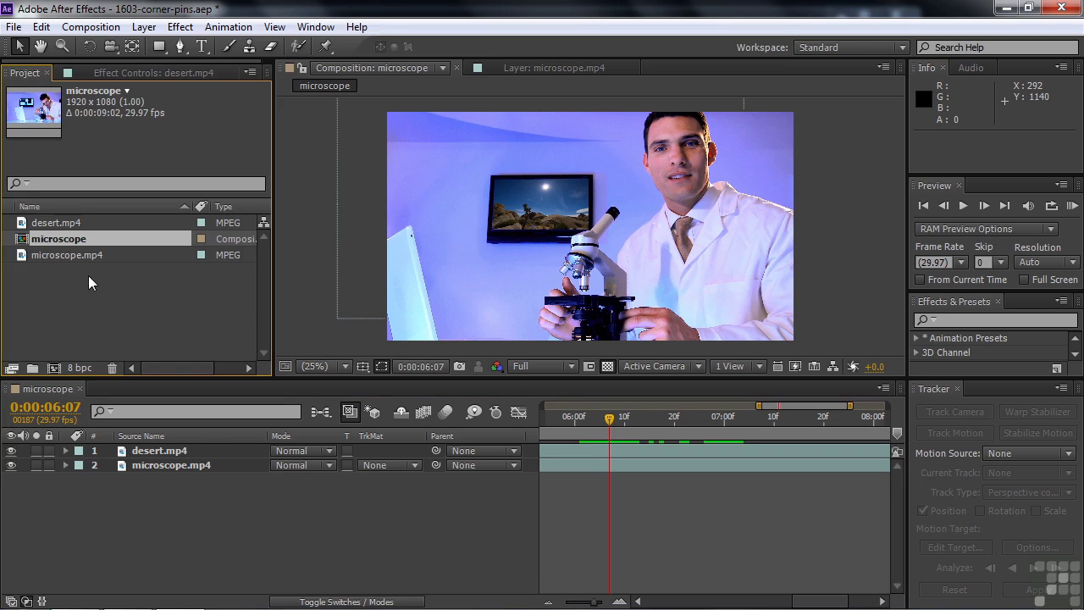
pyautogui.click(22, 254)
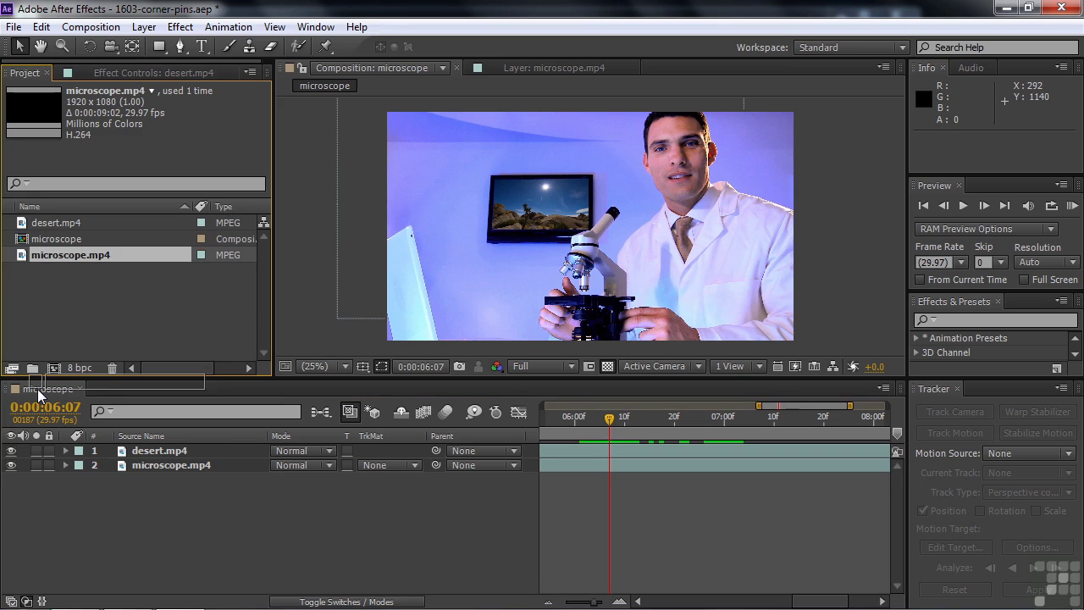
pyautogui.click(35, 446)
pyautogui.hotkey('ctrl', '/')
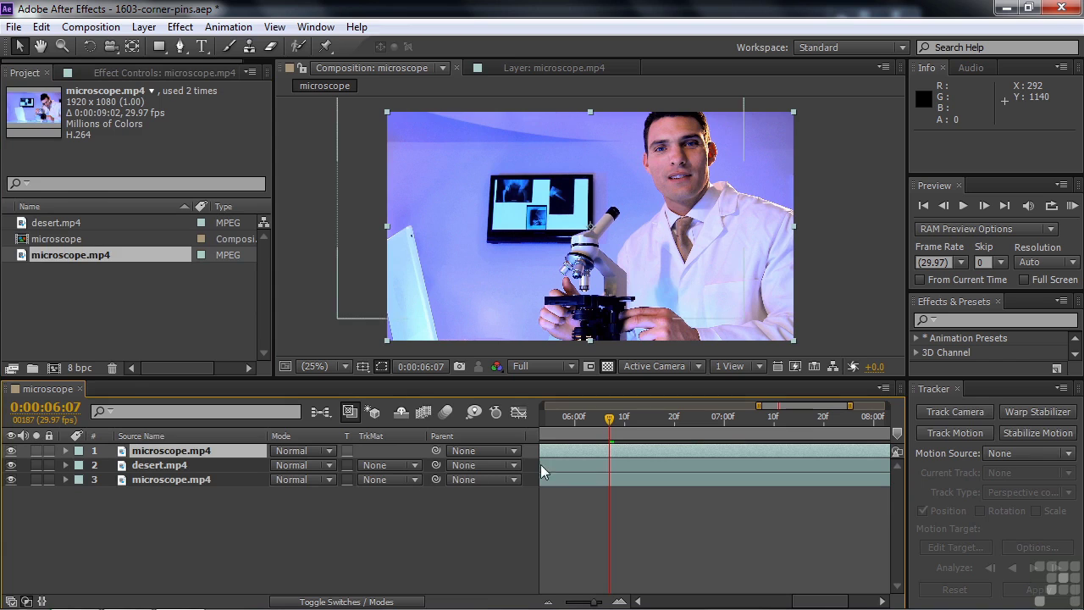
pyautogui.moveTo(596, 601); pyautogui.dragTo(549, 603)
pyautogui.moveTo(546, 450); pyautogui.dragTo(803, 452)
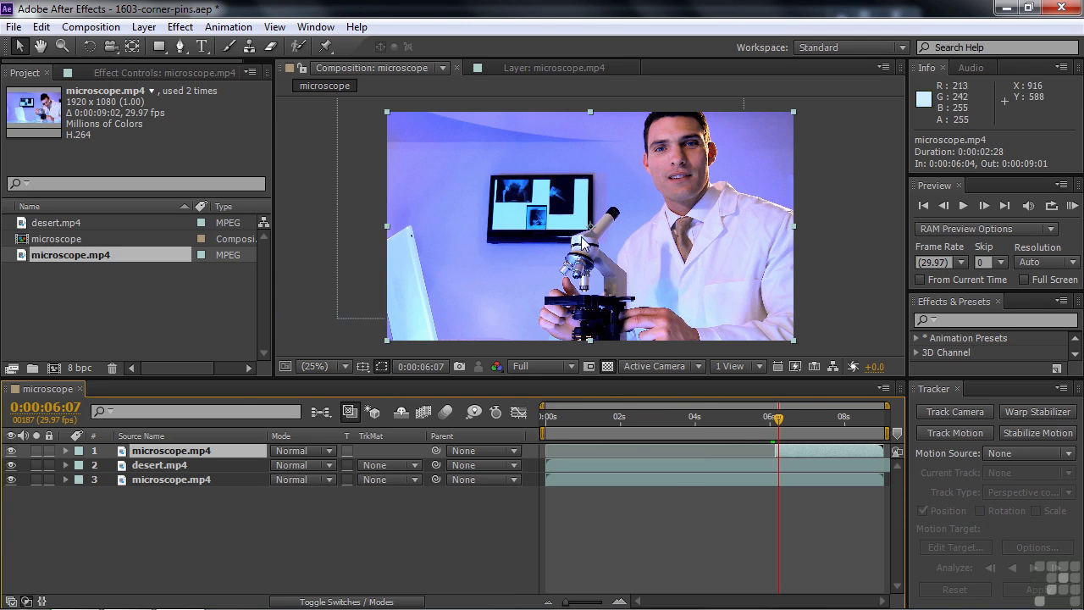
# Step: Open the top microscope.mp4 layer and Roto Brush the microscope from eyepiece to body at 0:00:06:07
pyautogui.doubleClick(124, 452)
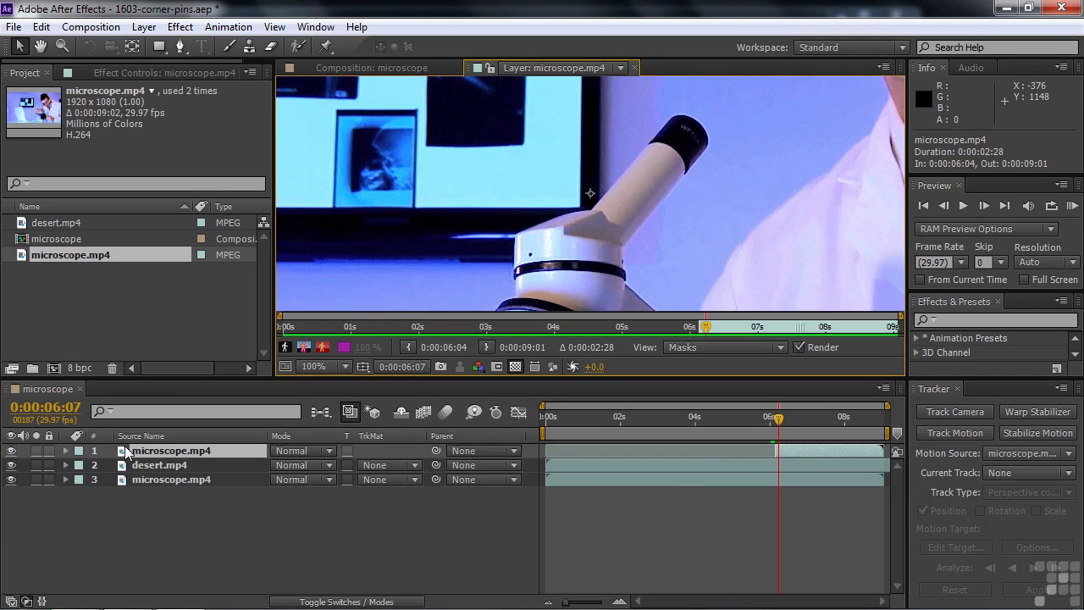
pyautogui.click(299, 47)
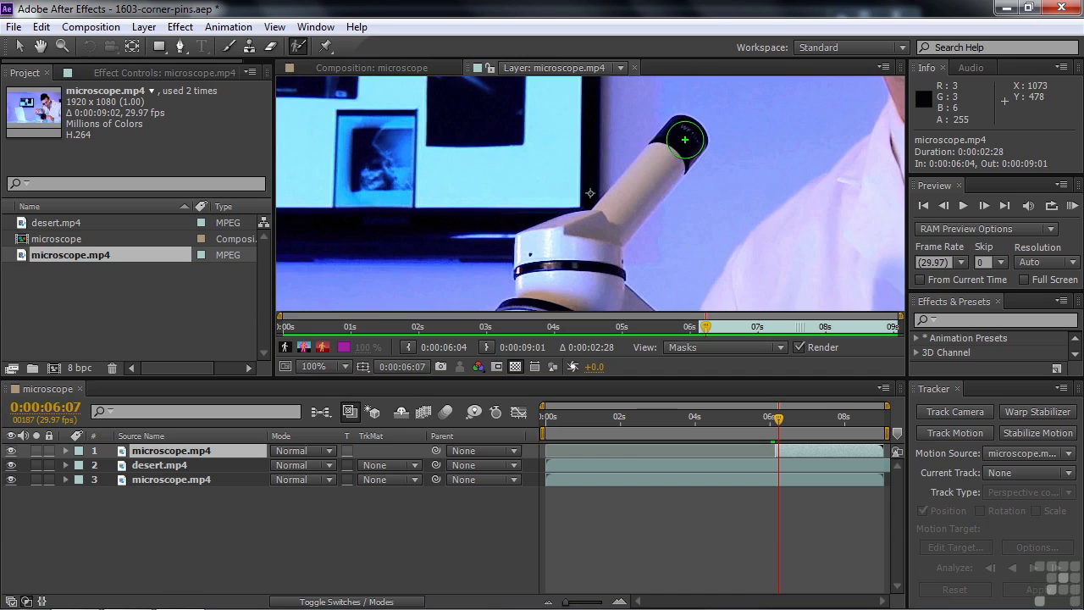
pyautogui.moveTo(685, 141)
pyautogui.mouseDown()
pyautogui.moveTo(684, 128)
pyautogui.moveTo(593, 237)
pyautogui.moveTo(536, 265)
pyautogui.moveTo(583, 294)
pyautogui.mouseUp()
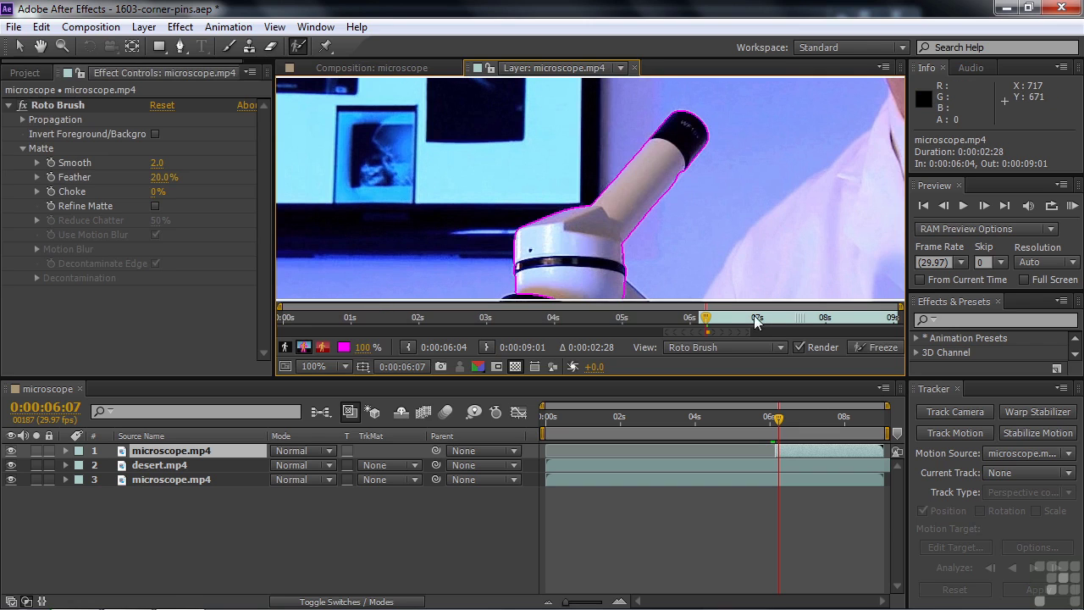
# Step: Extend the Roto Brush span to the clip's end and play forward to propagate the microscope's outline
pyautogui.moveTo(750, 332); pyautogui.dragTo(911, 341)
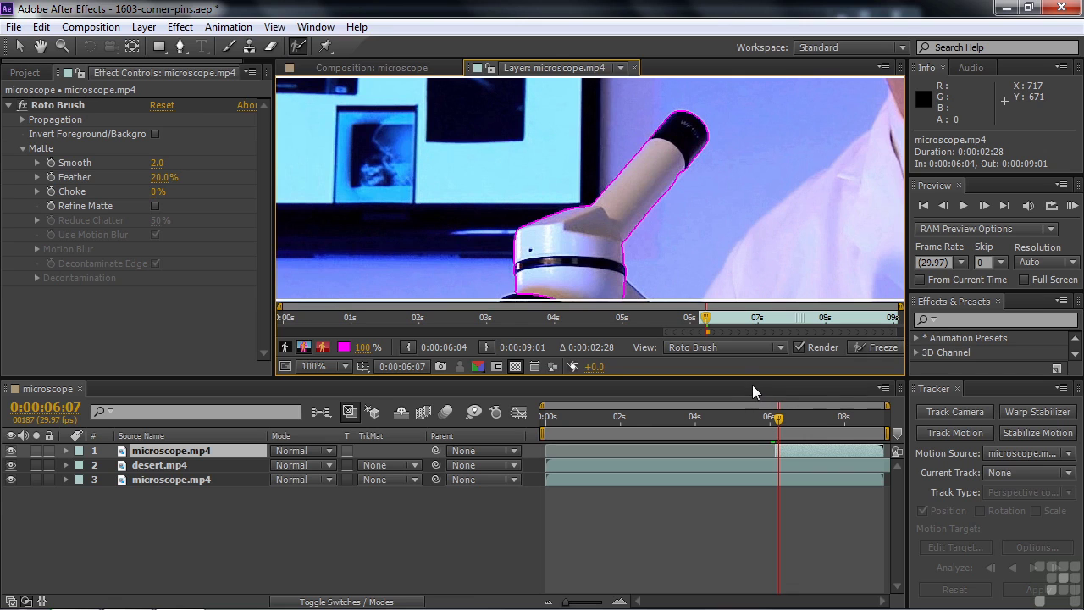
pyautogui.press('space')
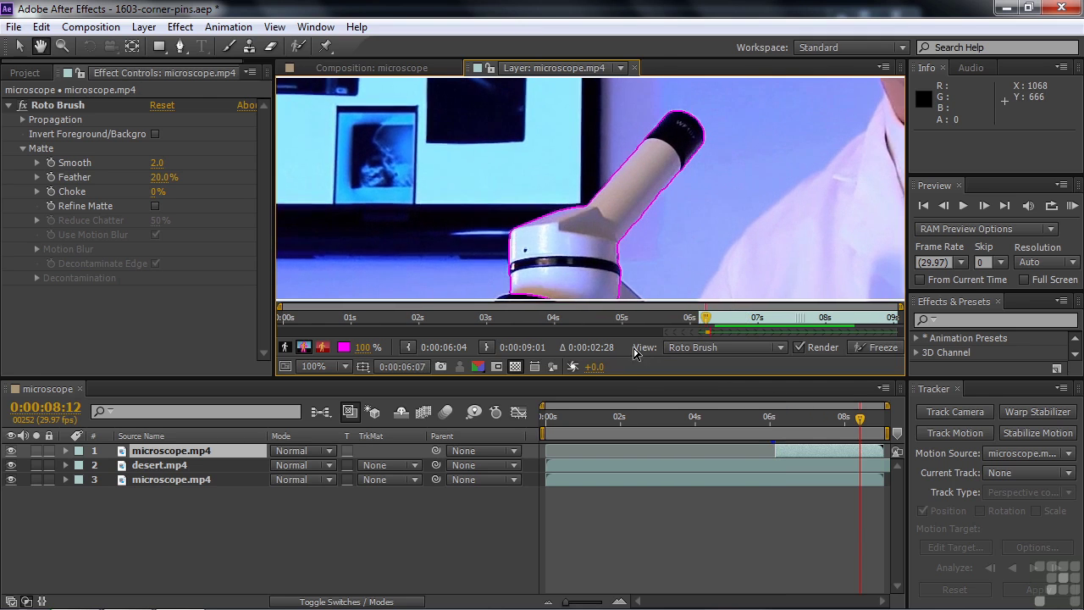
pyautogui.press('space')
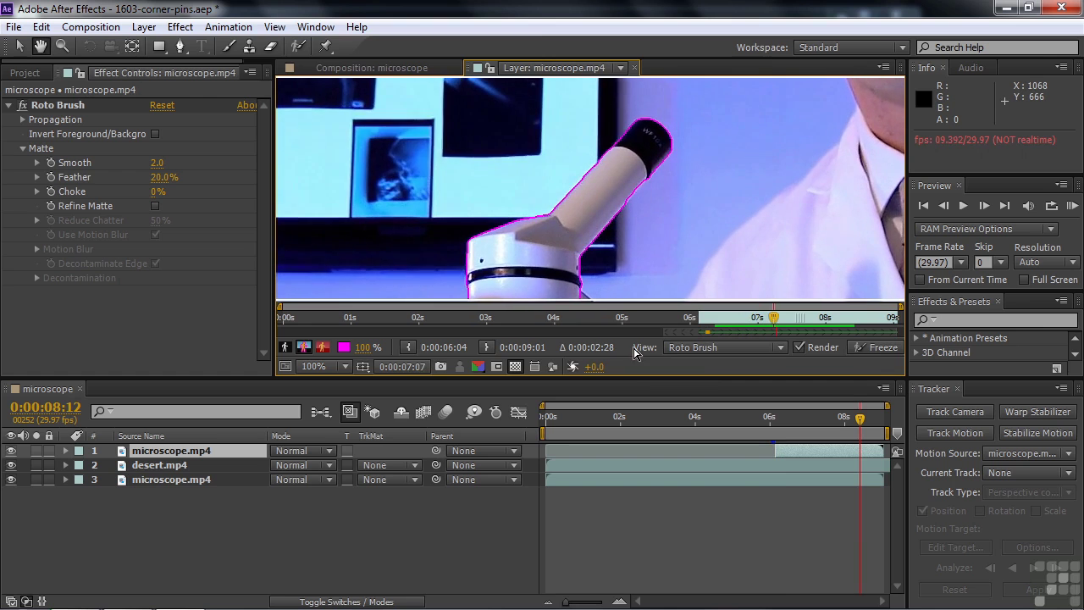
# Step: Freeze the Roto Brush segmentation and check the isolated microscope on its own in the composition back to 0:00:06:15
pyautogui.click(882, 347)
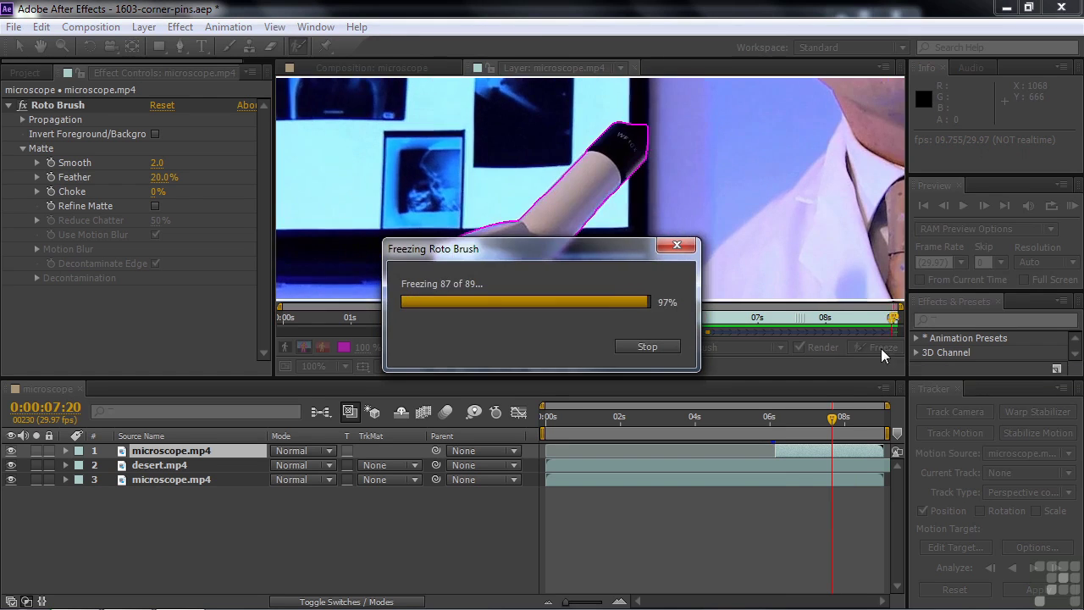
pyautogui.click(35, 449)
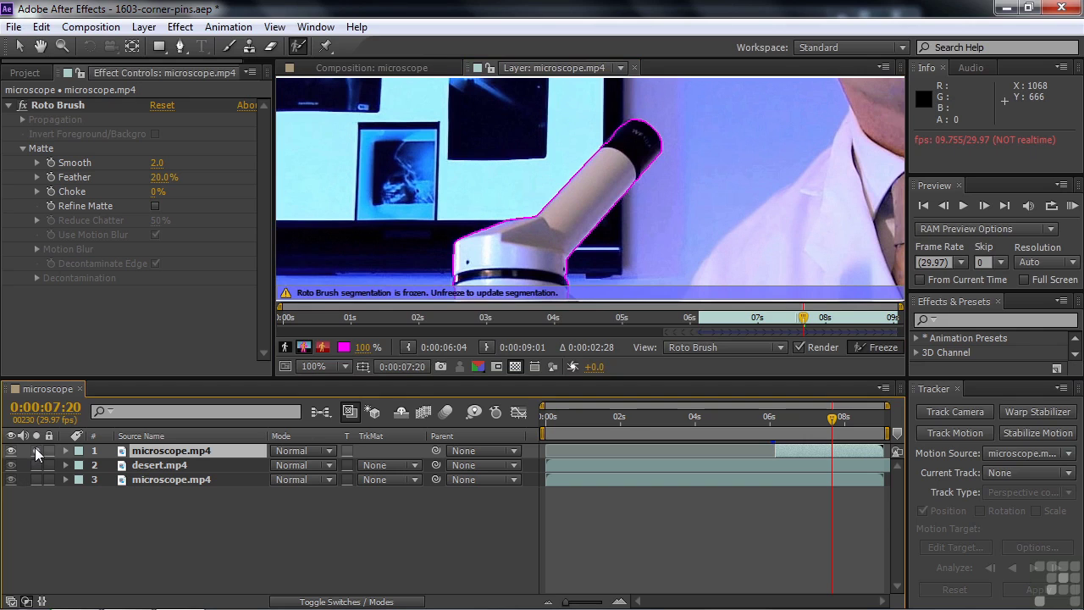
pyautogui.click(351, 70)
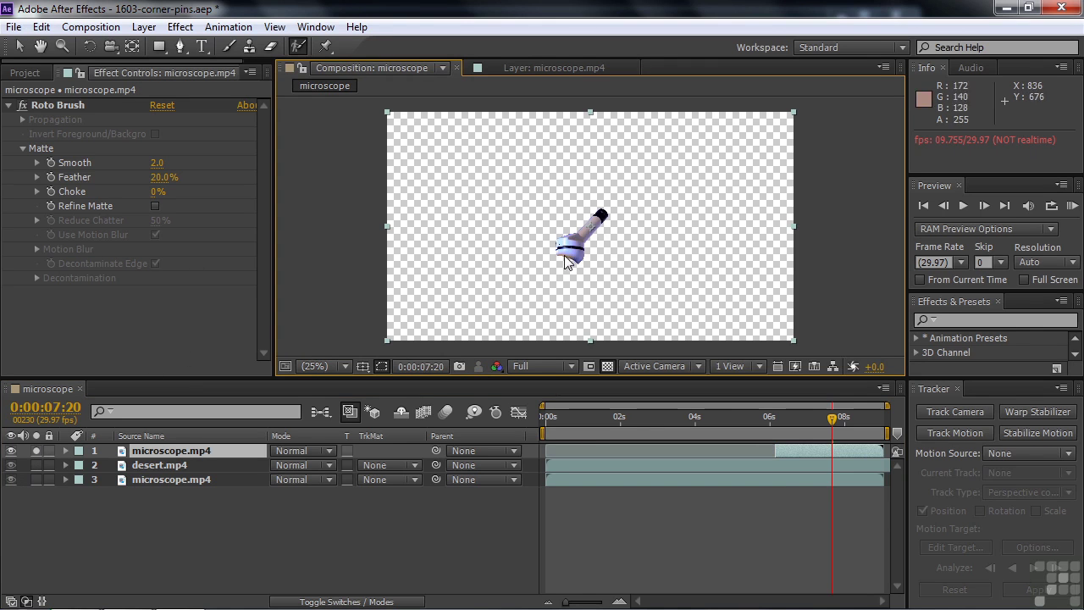
pyautogui.moveTo(833, 416); pyautogui.dragTo(789, 432)
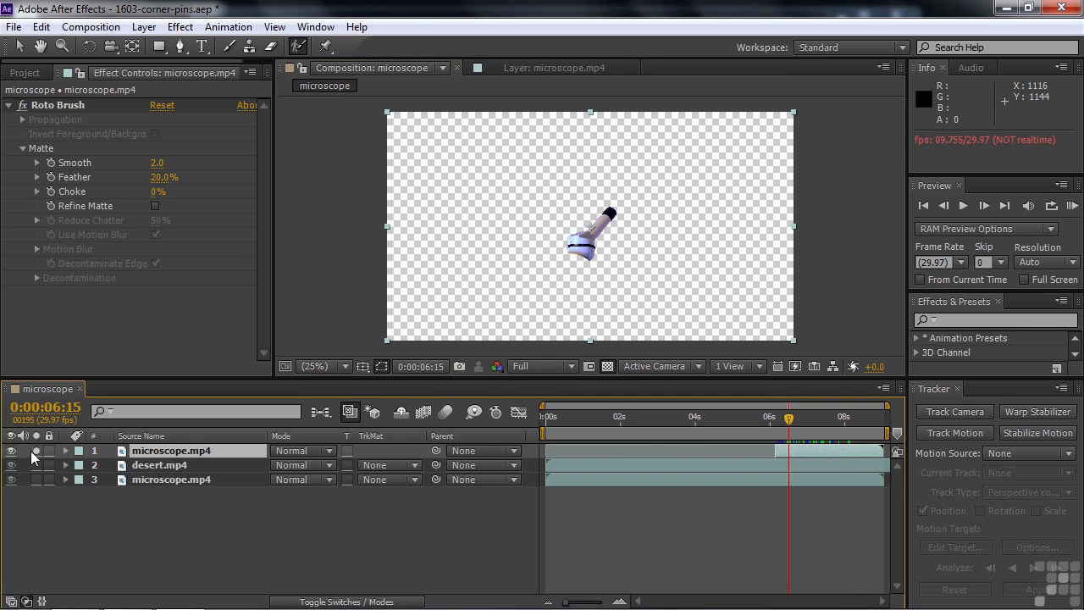
pyautogui.click(36, 452)
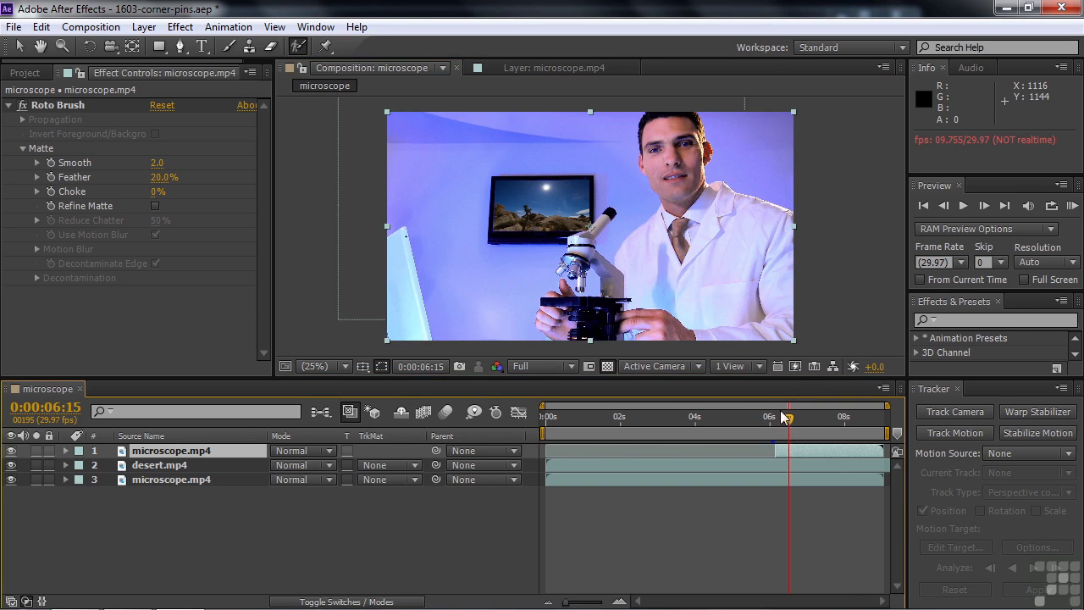
# Step: Examine the full composite up close at 0:00:07:21, around the monitor screen's edges and the microscope's overlap
pyautogui.moveTo(795, 423); pyautogui.dragTo(833, 427)
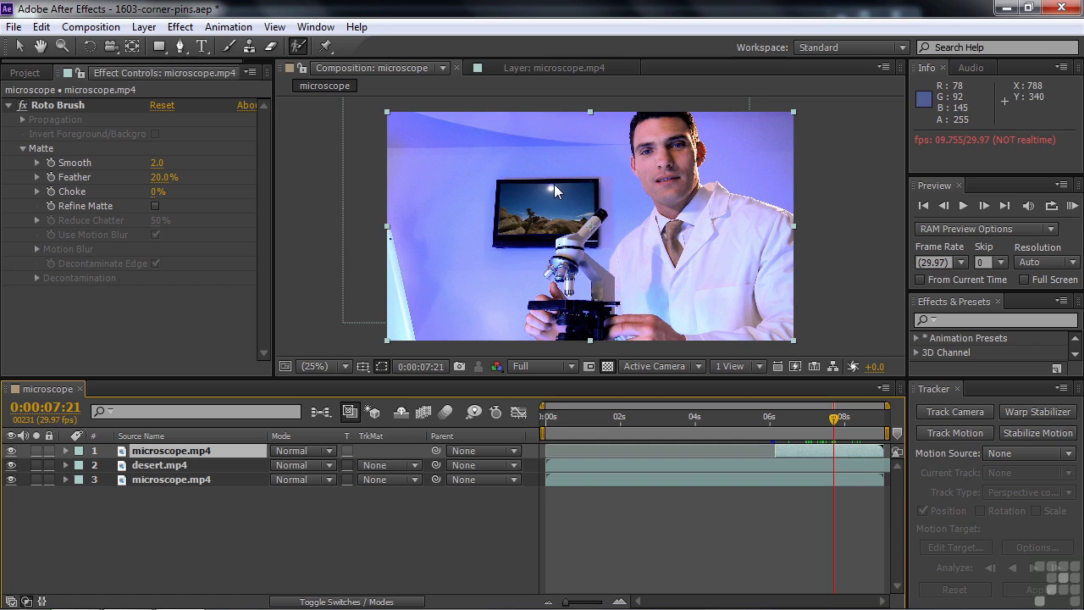
pyautogui.press('.')
pyautogui.press('.')
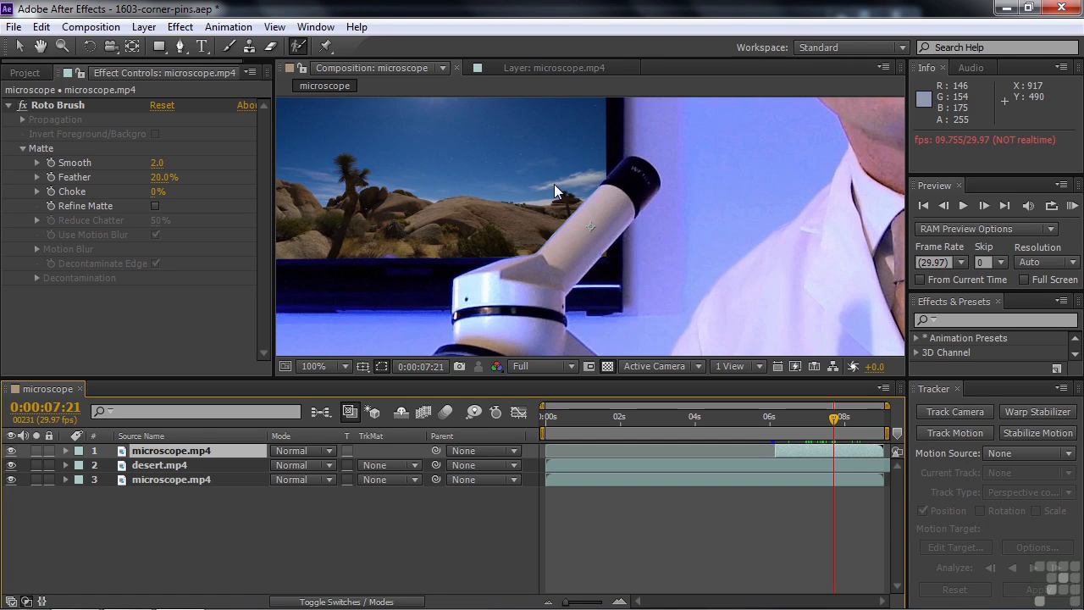
pyautogui.press('h')
pyautogui.moveTo(447, 167); pyautogui.dragTo(585, 251)
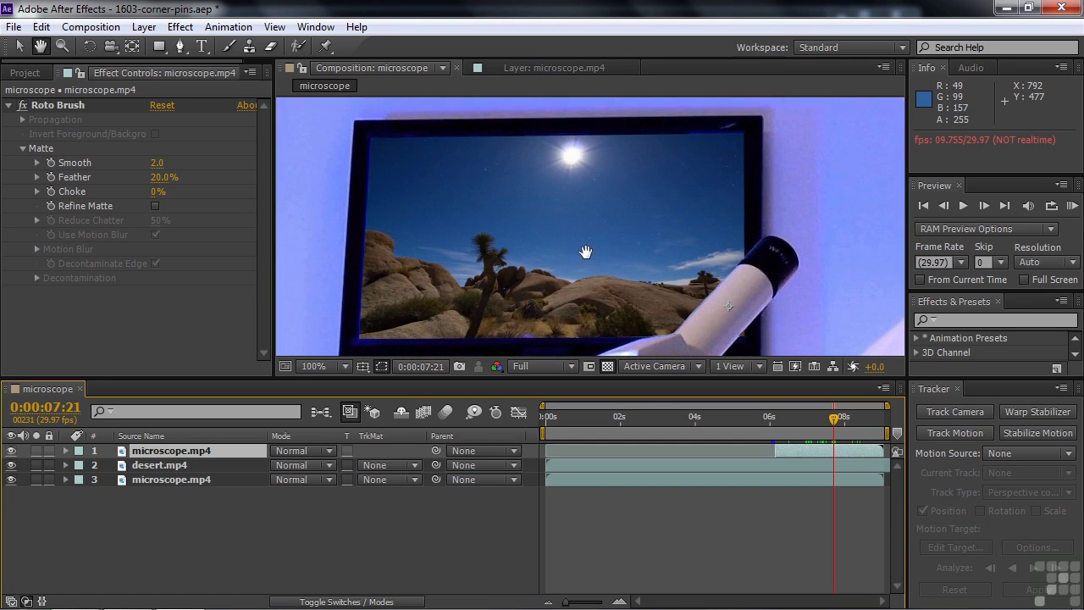
pyautogui.hotkey('alt', 'w')
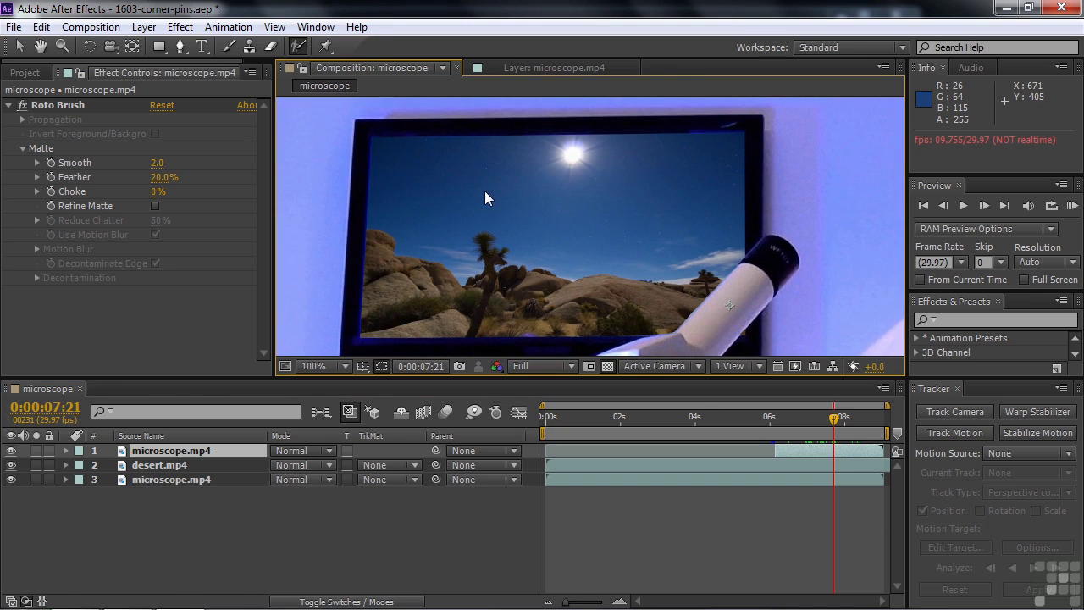
# Step: Apply Bezier Warp to desert.mp4 ahead of its Corner Pin effect and hide only the top microscope.mp4 layer
pyautogui.click(170, 465)
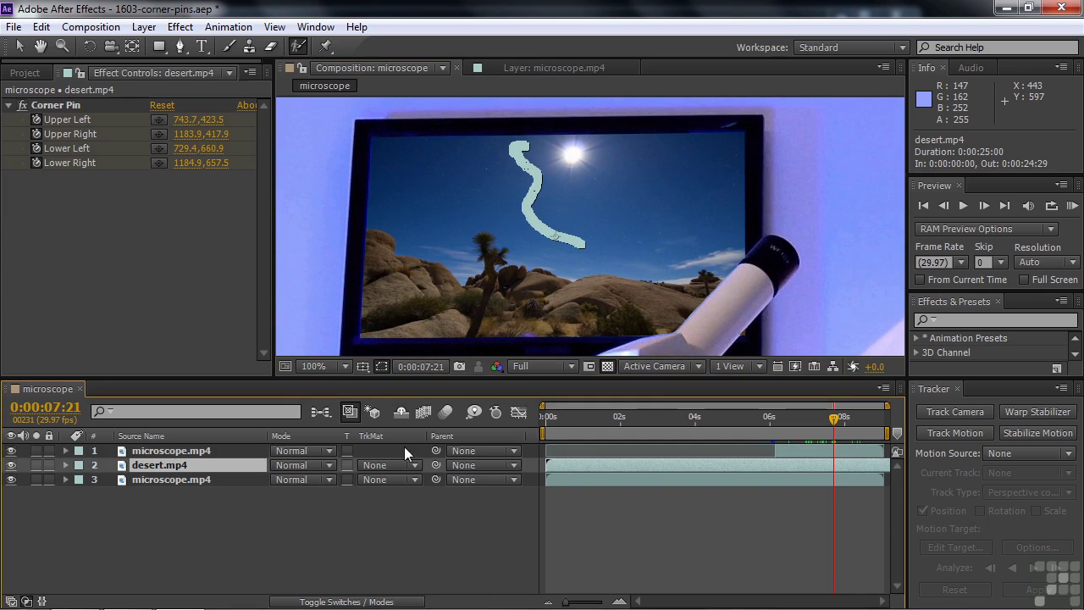
pyautogui.click(949, 320)
pyautogui.write('bez')
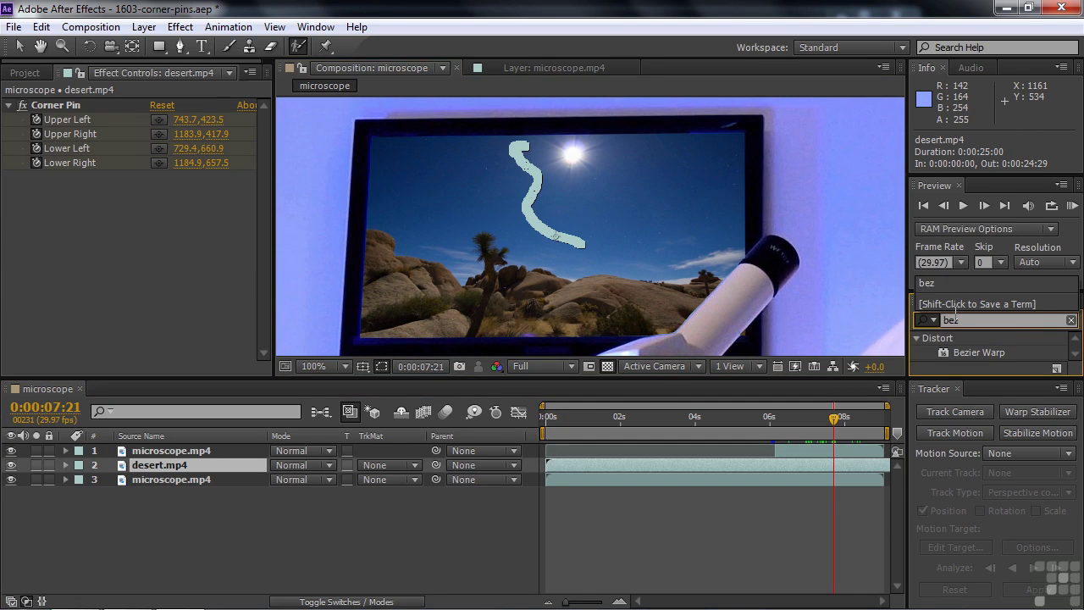
pyautogui.doubleClick(944, 353)
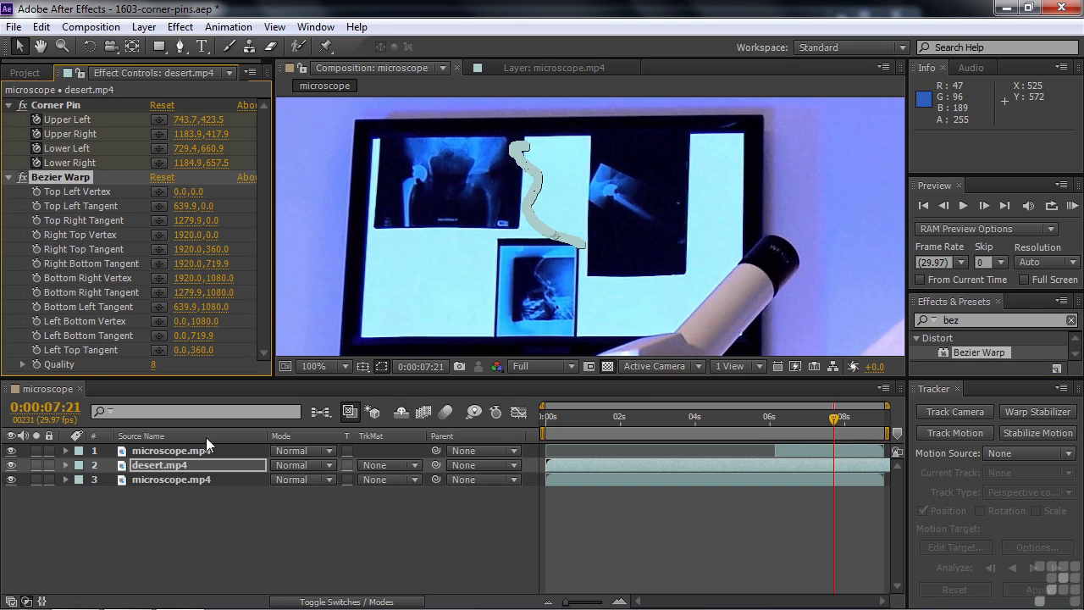
pyautogui.keyDown('alt'); pyautogui.click(11, 465); pyautogui.keyUp('alt')
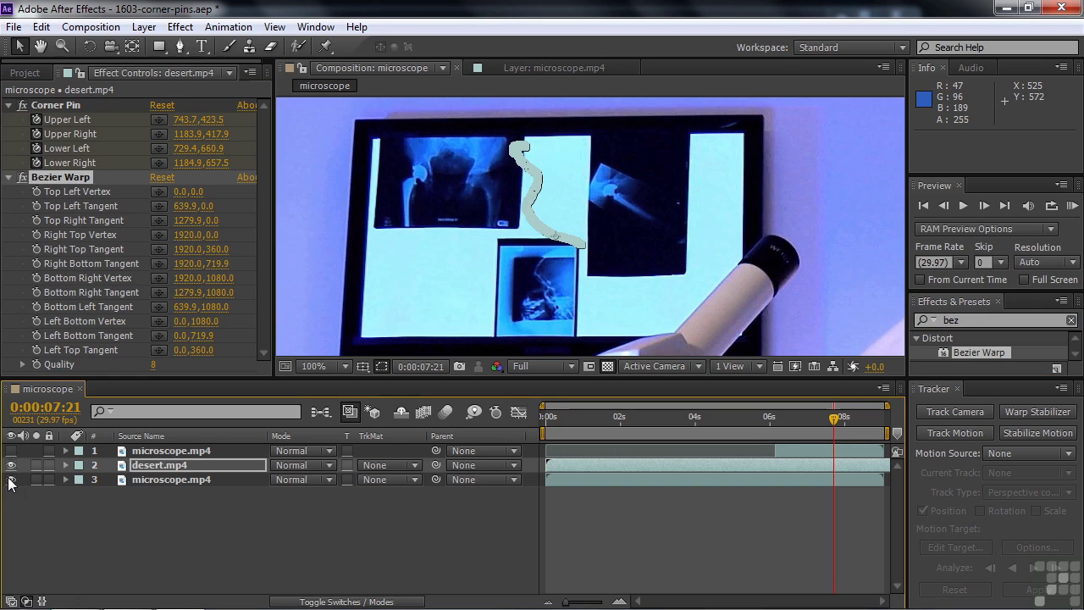
pyautogui.moveTo(87, 183); pyautogui.dragTo(83, 98)
pyautogui.press(',')
pyautogui.press(',')
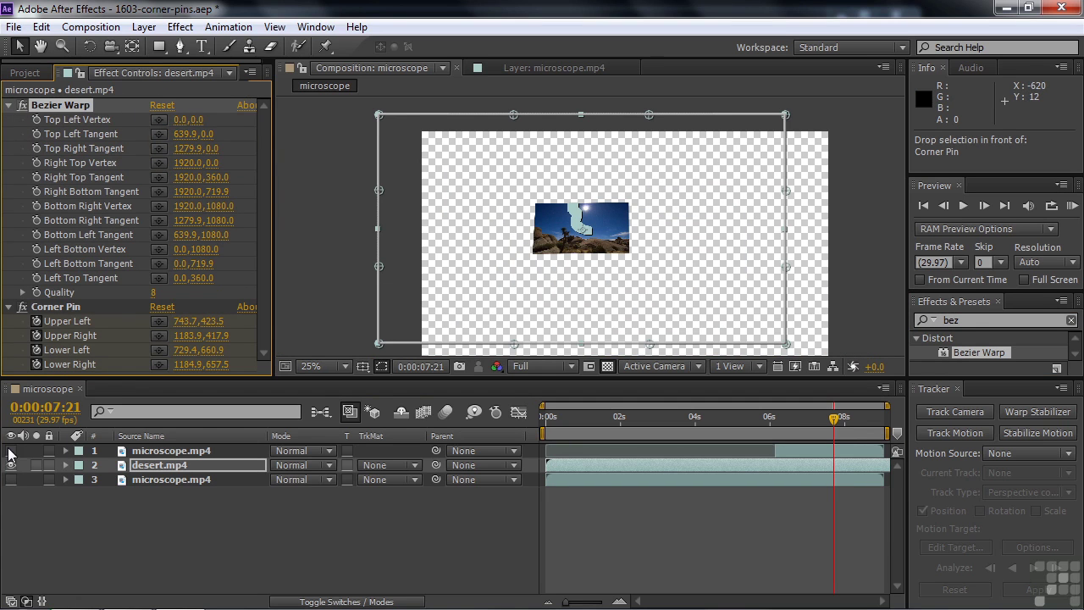
pyautogui.click(11, 479)
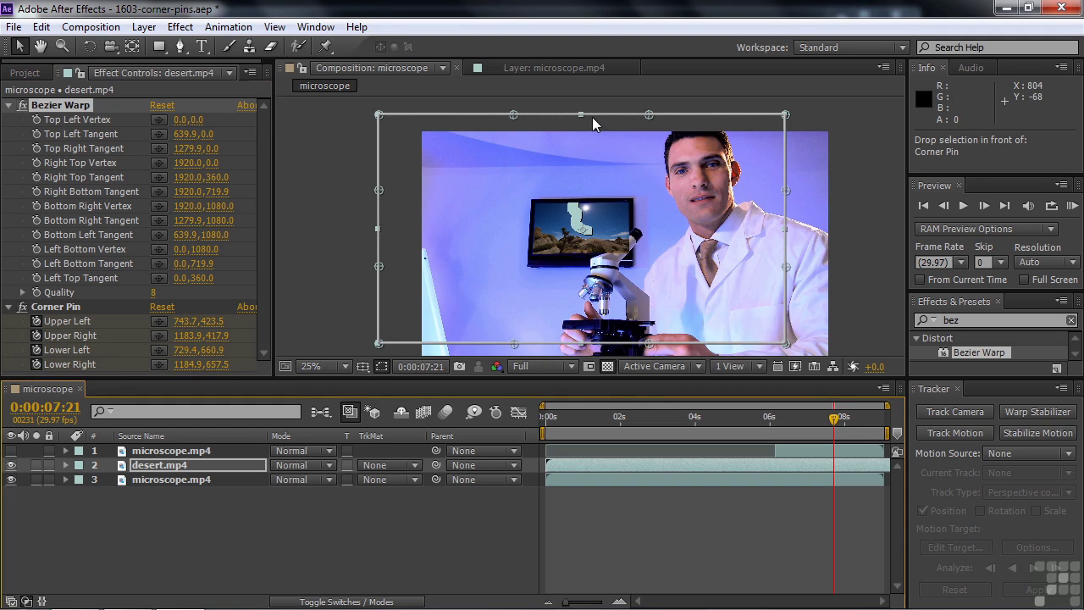
# Step: Bow the desert footage's upper edge outward with Bezier Warp, Top Left Tangent at about 625.9, -23.8 and Top Right Tangent at 1273.9, -26.1
pyautogui.moveTo(650, 113); pyautogui.dragTo(652, 103)
pyautogui.scroll(2, 636, 104)
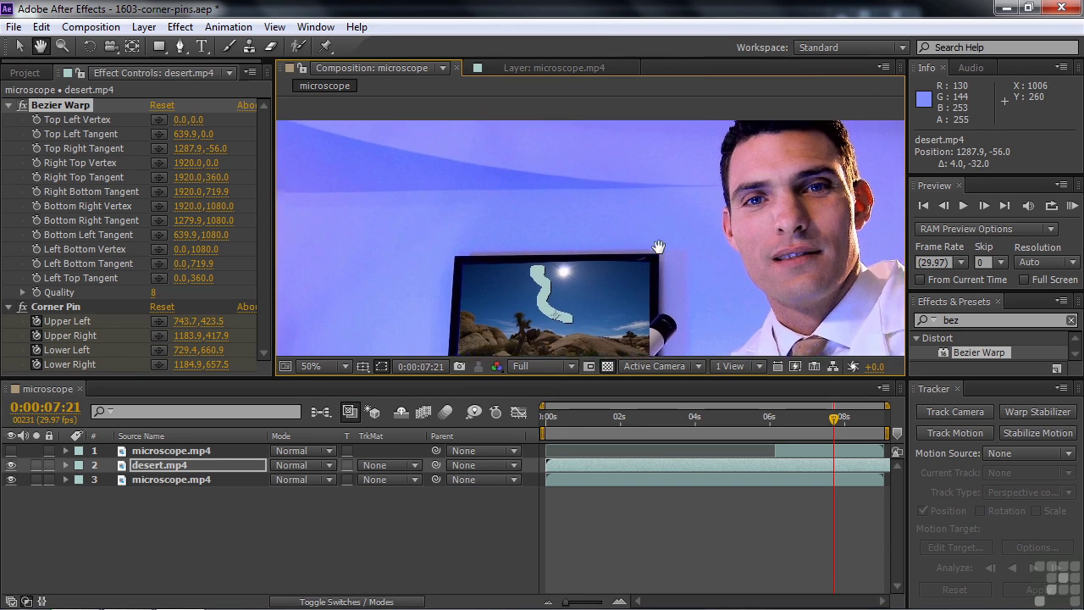
pyautogui.moveTo(666, 197); pyautogui.dragTo(666, 214)
pyautogui.moveTo(693, 103); pyautogui.dragTo(688, 107)
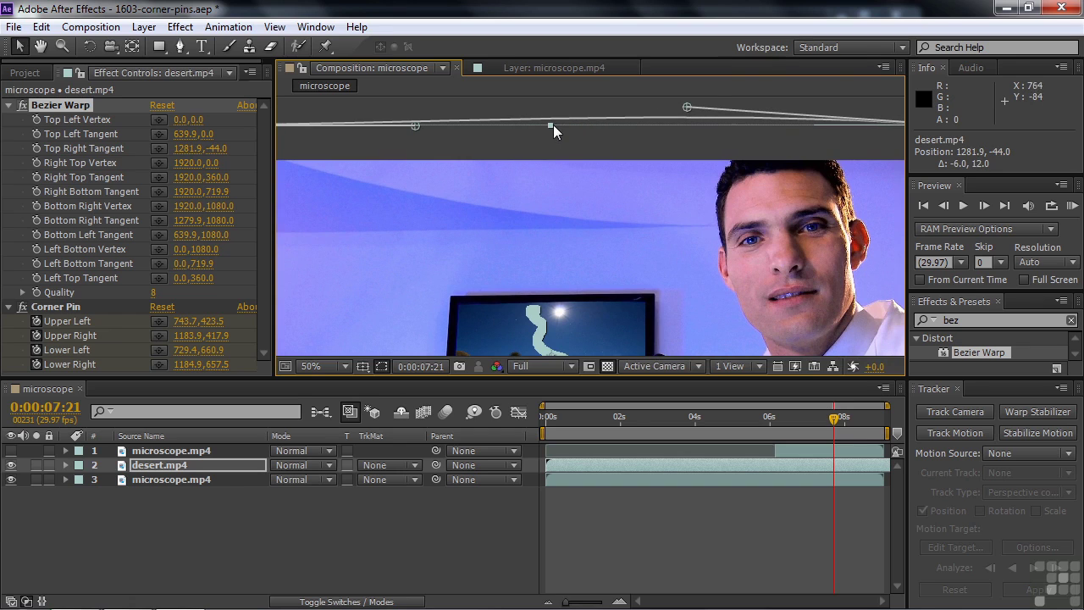
pyautogui.moveTo(549, 123); pyautogui.dragTo(550, 122)
pyautogui.moveTo(415, 125); pyautogui.dragTo(410, 115)
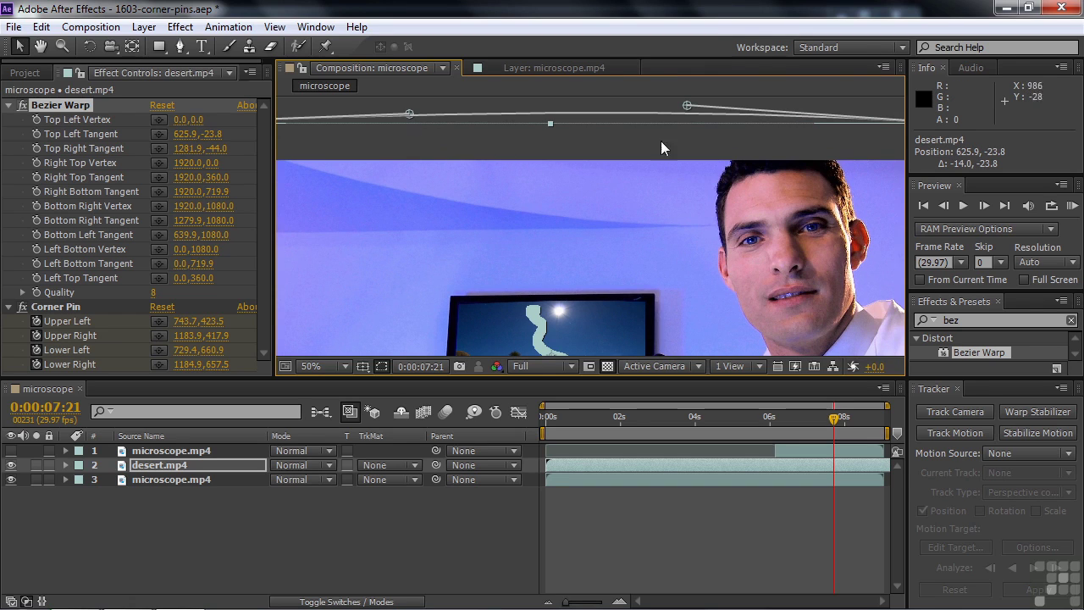
pyautogui.moveTo(683, 104); pyautogui.dragTo(679, 111)
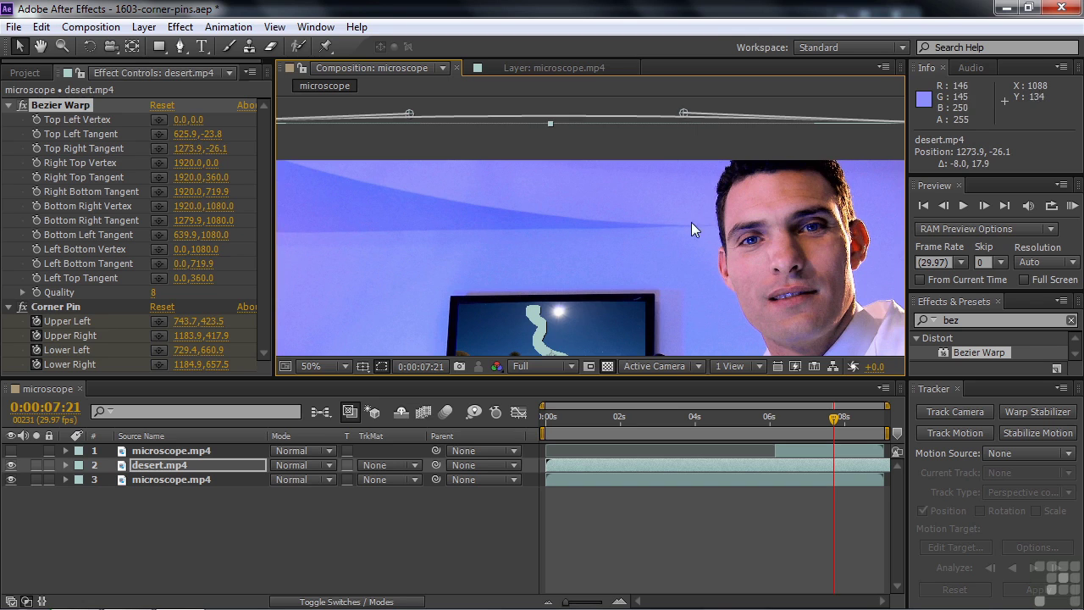
# Step: Bow the desert footage's lower edge outward, placing the Bottom Right Tangent at about 1279.9, 1097.9 and the Bottom Left Tangent at 633.9, 1093.6
pyautogui.moveTo(653, 348); pyautogui.dragTo(659, 233)
pyautogui.scroll(-5, 659, 234)
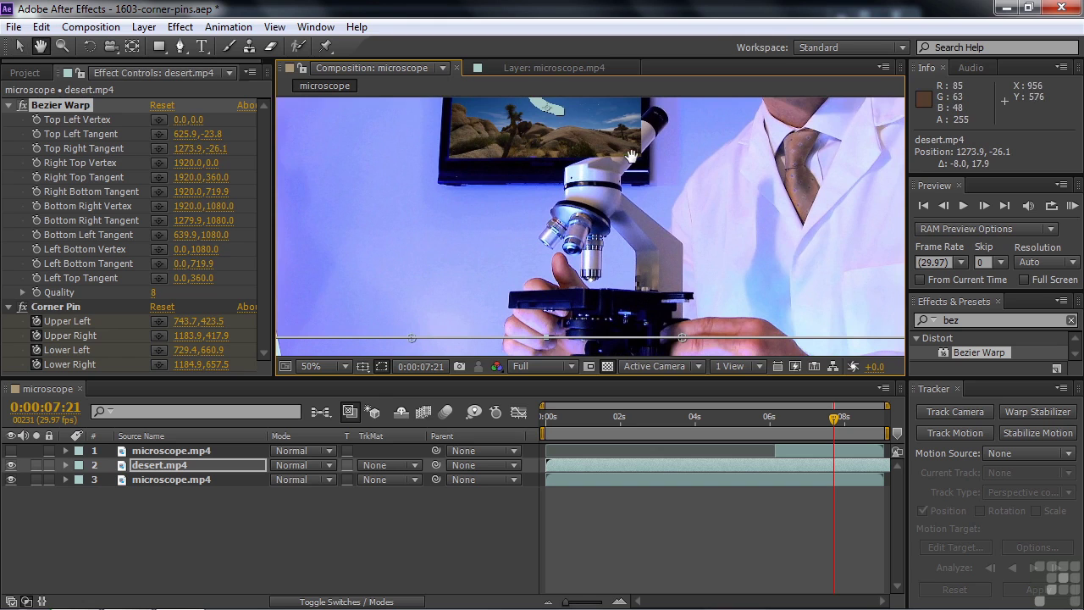
pyautogui.moveTo(758, 226); pyautogui.dragTo(618, 217)
pyautogui.press('v')
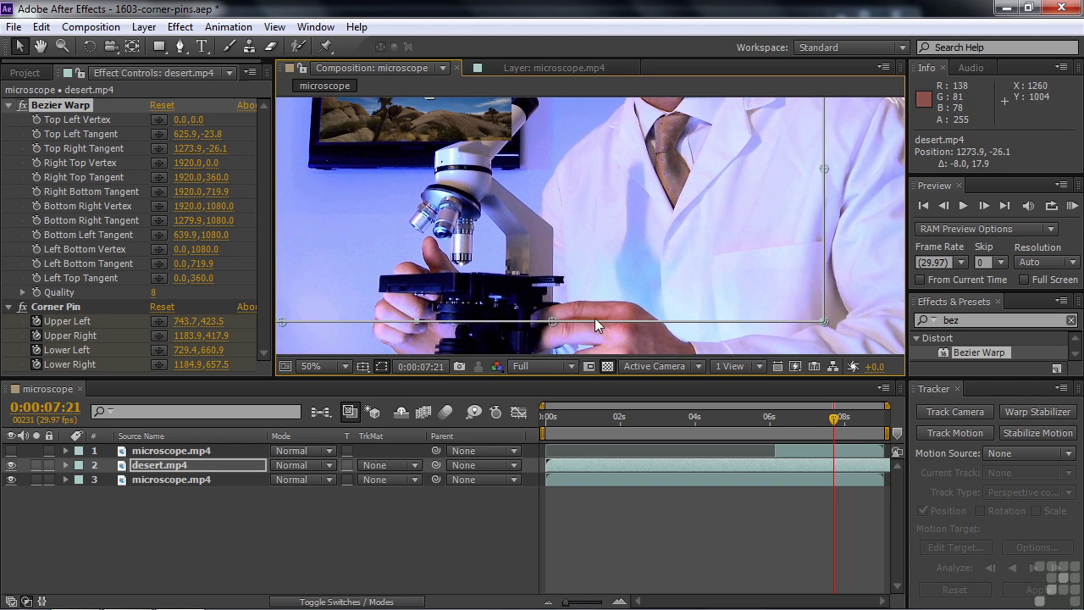
pyautogui.moveTo(550, 325); pyautogui.dragTo(415, 326)
pyautogui.moveTo(351, 274); pyautogui.dragTo(484, 268)
pyautogui.moveTo(418, 324); pyautogui.dragTo(417, 329)
# Step: Show the top microscope.mp4 layer again and check the warped screen in the whole frame back to 0:00:07:10
pyautogui.click(11, 451)
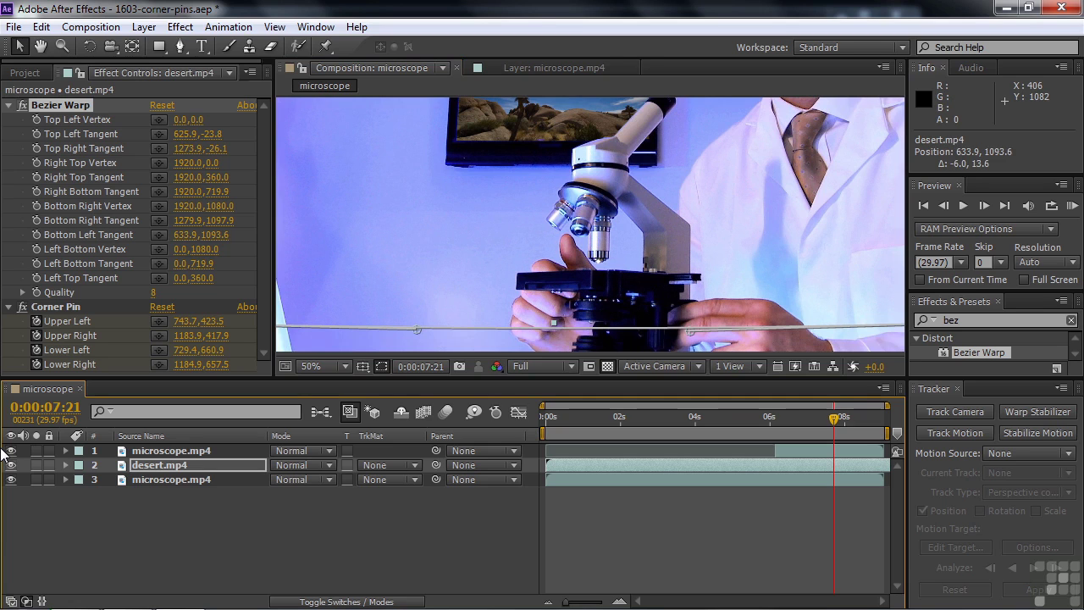
pyautogui.press(',')
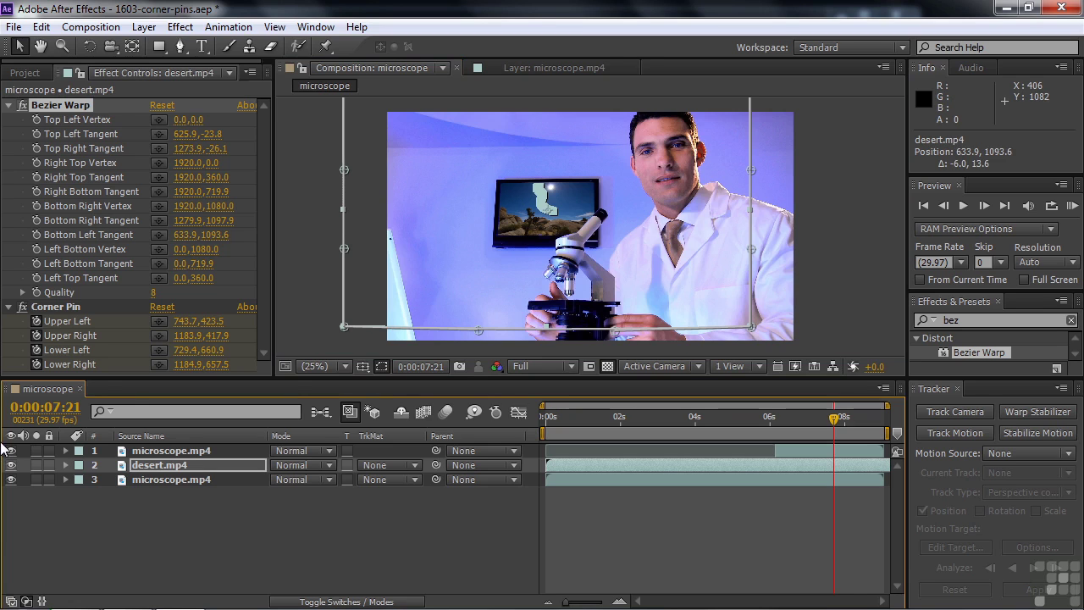
pyautogui.click(214, 546)
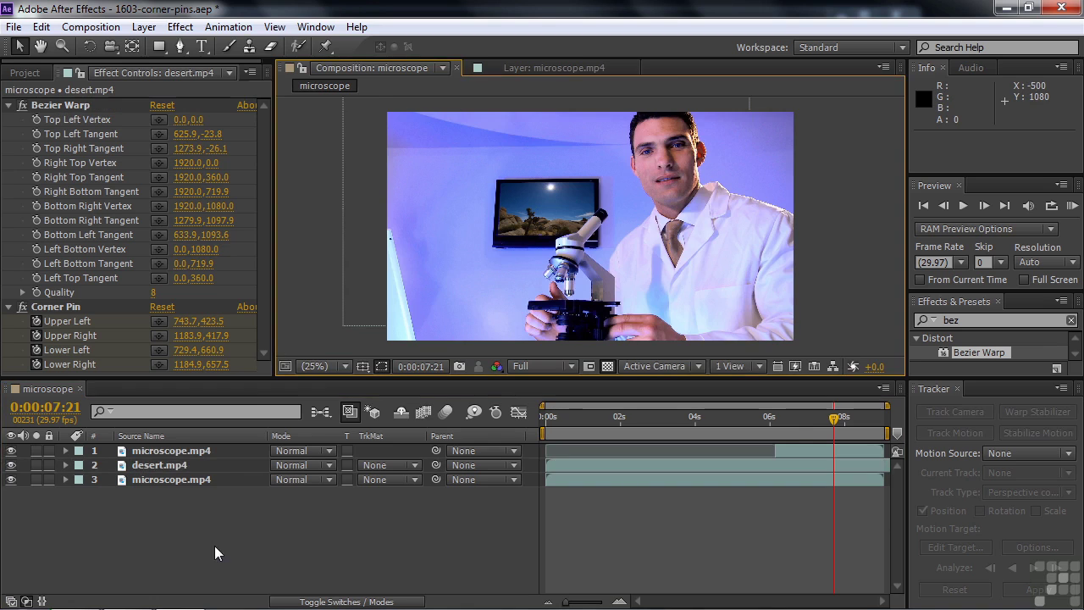
pyautogui.moveTo(835, 415)
pyautogui.mouseDown()
pyautogui.moveTo(750, 424)
pyautogui.moveTo(823, 413)
pyautogui.mouseUp()
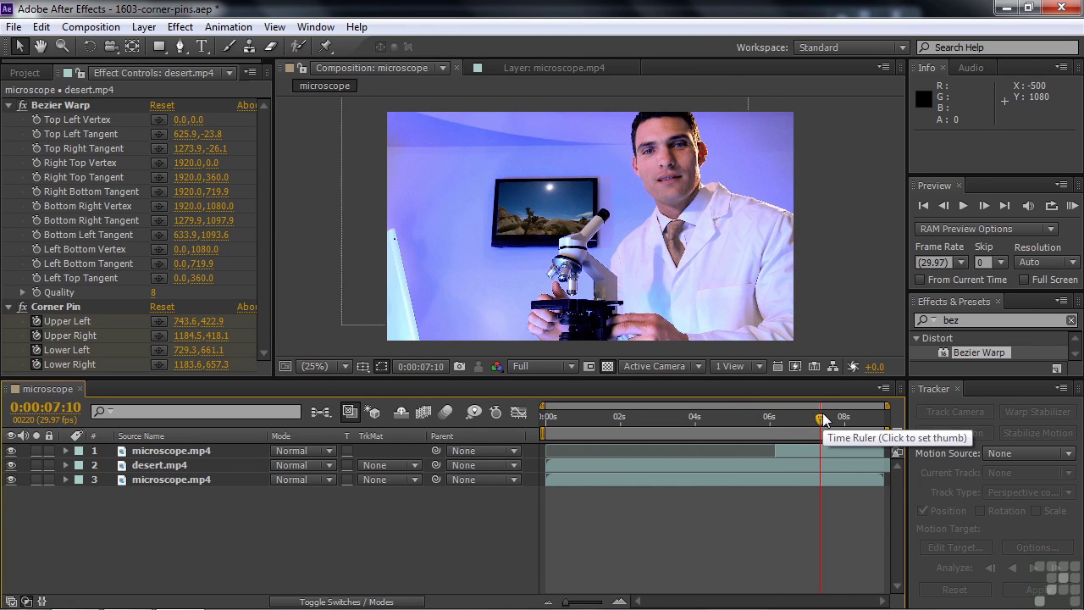